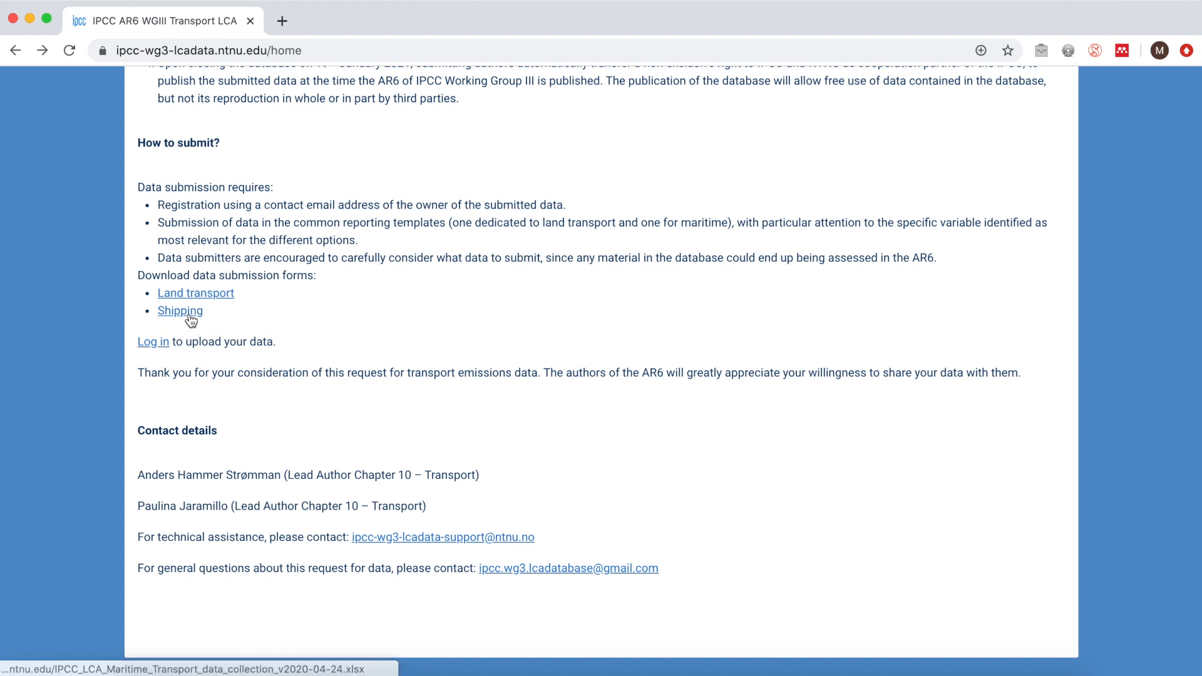
# Step: Review the data submission instructions, download forms and registration option on the IPCC call-for-data page
pyautogui.moveTo(191, 316); pyautogui.dragTo(612, 345)
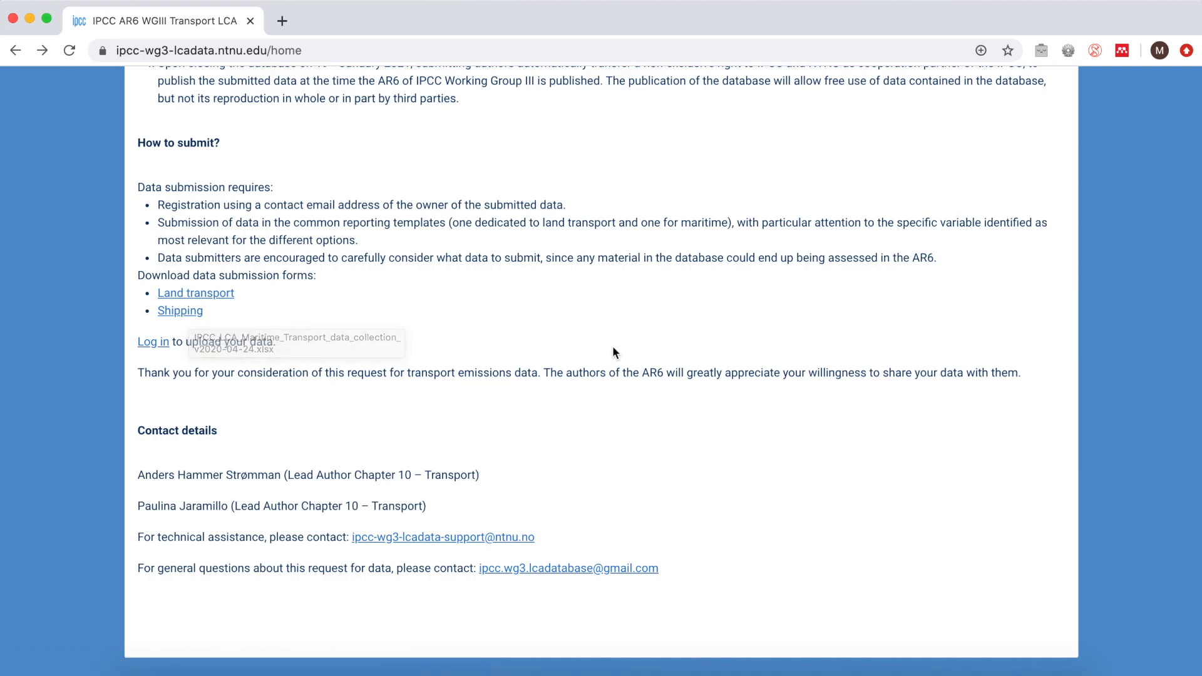
pyautogui.scroll(10, 612, 345)
pyautogui.scroll(15, 612, 345)
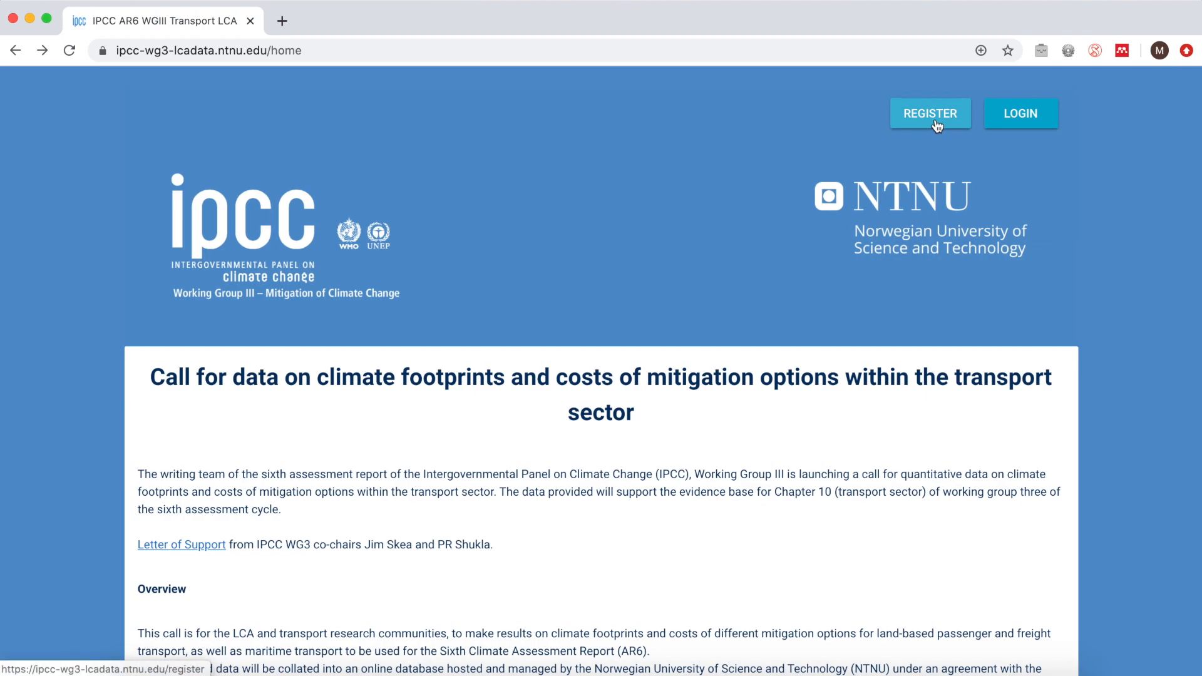
pyautogui.scroll(-2, 622, 437)
pyautogui.scroll(-20, 622, 438)
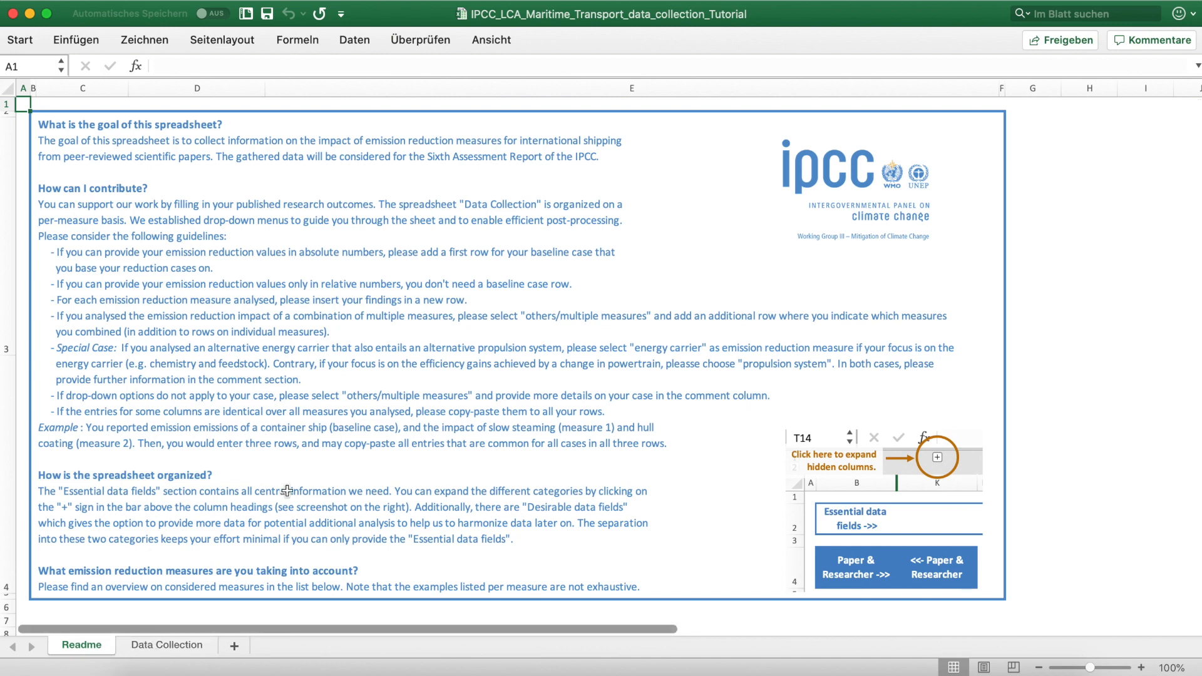
# Step: Read the considered emission reduction measures in the Readme, and open the Data Collection sheet of the maritime transport workbook
pyautogui.scroll(-10, 287, 490)
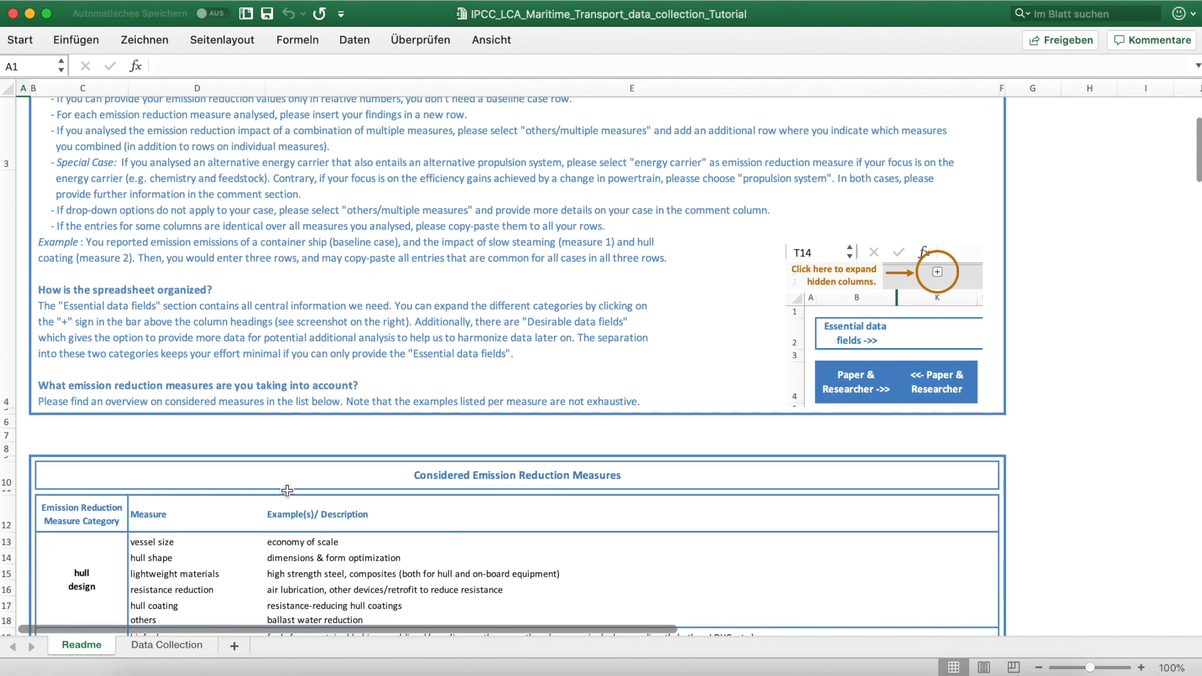
pyautogui.scroll(-4, 286, 490)
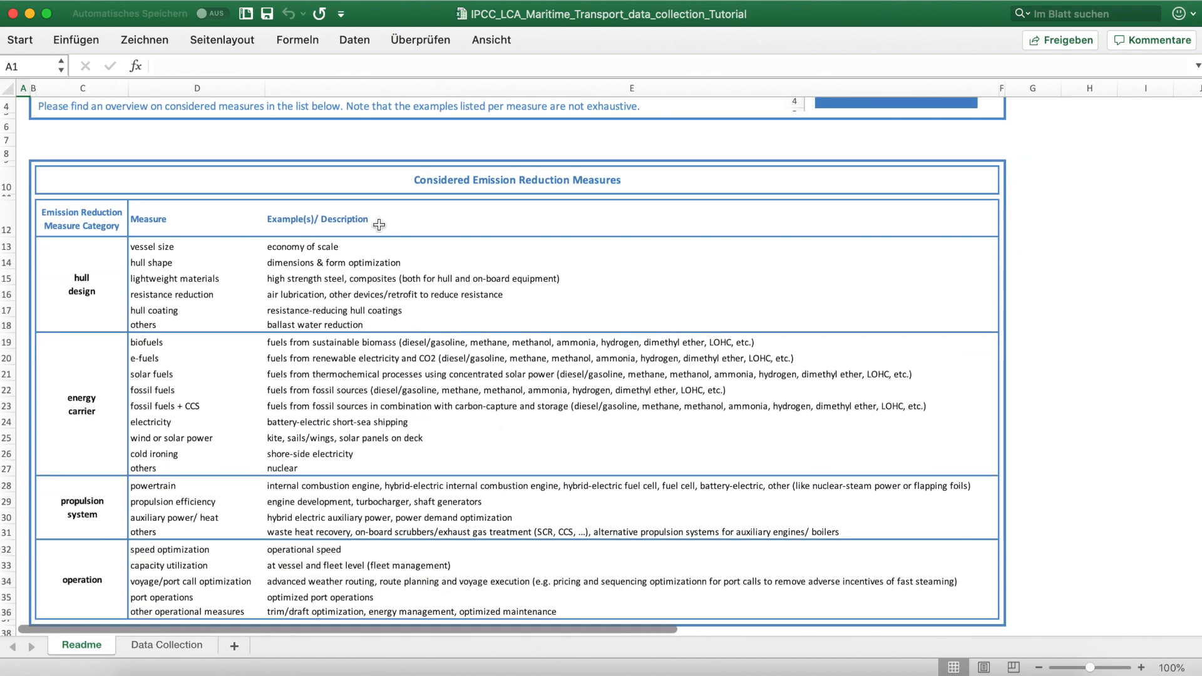
pyautogui.click(168, 645)
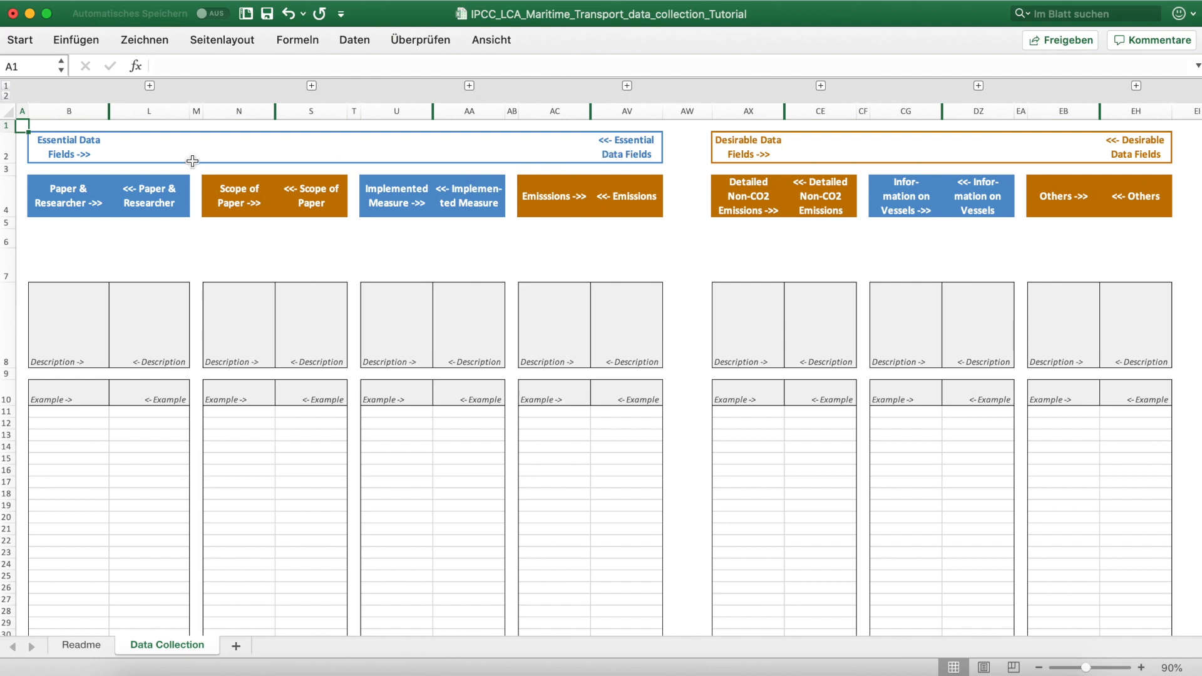
# Step: Expand the Paper & Researcher columns, expand every column group, and collapse all groups again
pyautogui.click(149, 86)
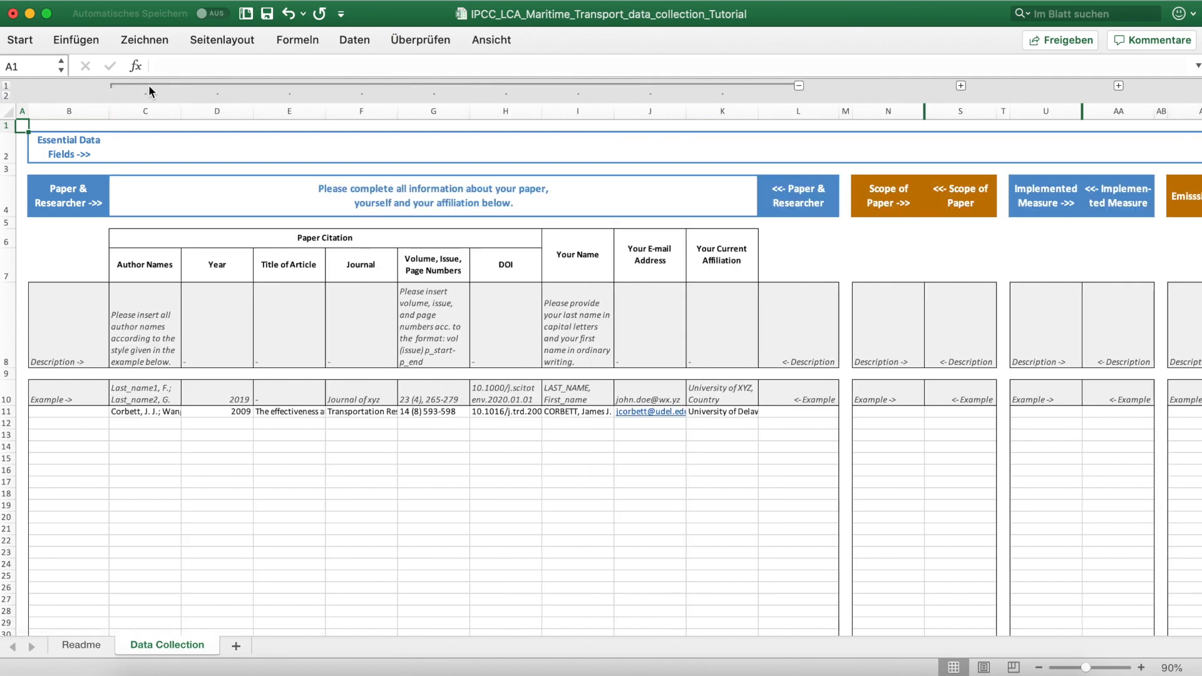
pyautogui.click(6, 95)
pyautogui.click(5, 86)
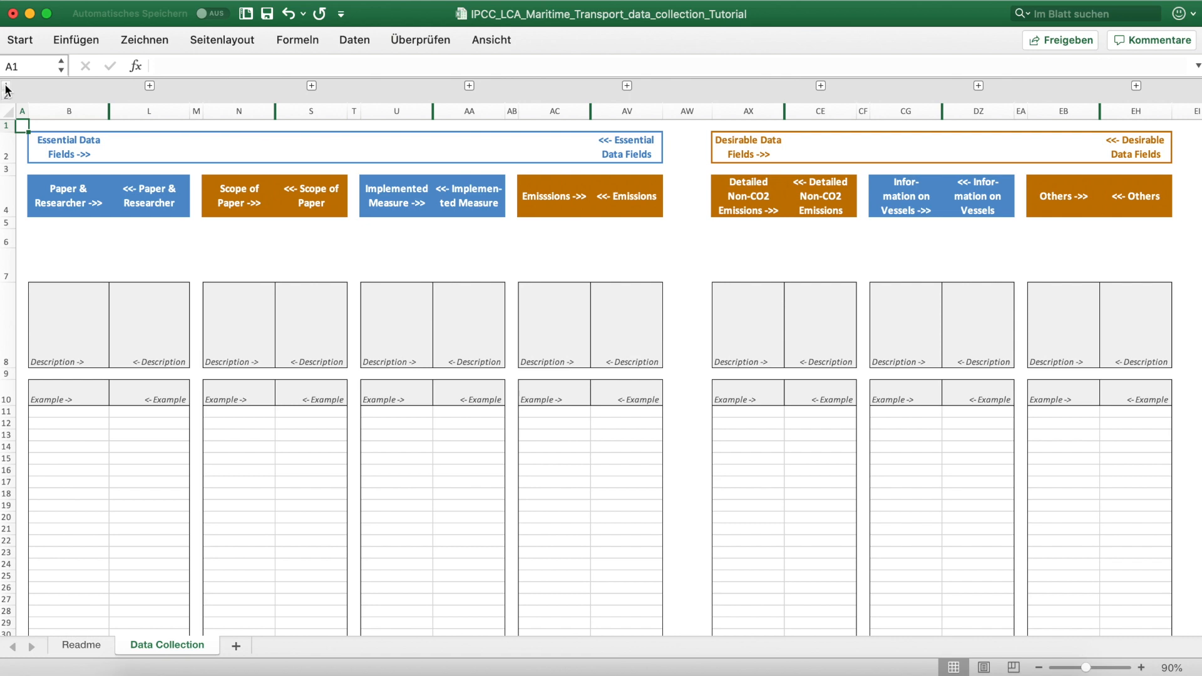
# Step: Arrange the workbook beside the speed reduction paper's PDF and expand all column groups on the Data Collection sheet
pyautogui.moveTo(2, 106); pyautogui.dragTo(617, 128)
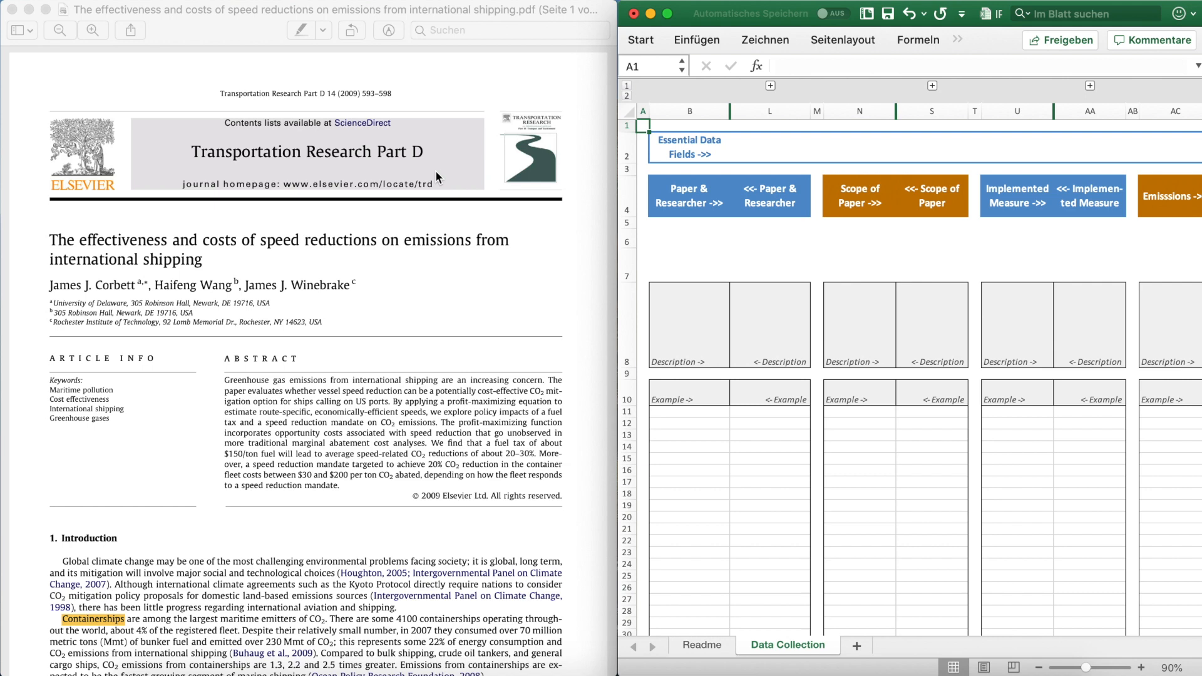
pyautogui.click(626, 96)
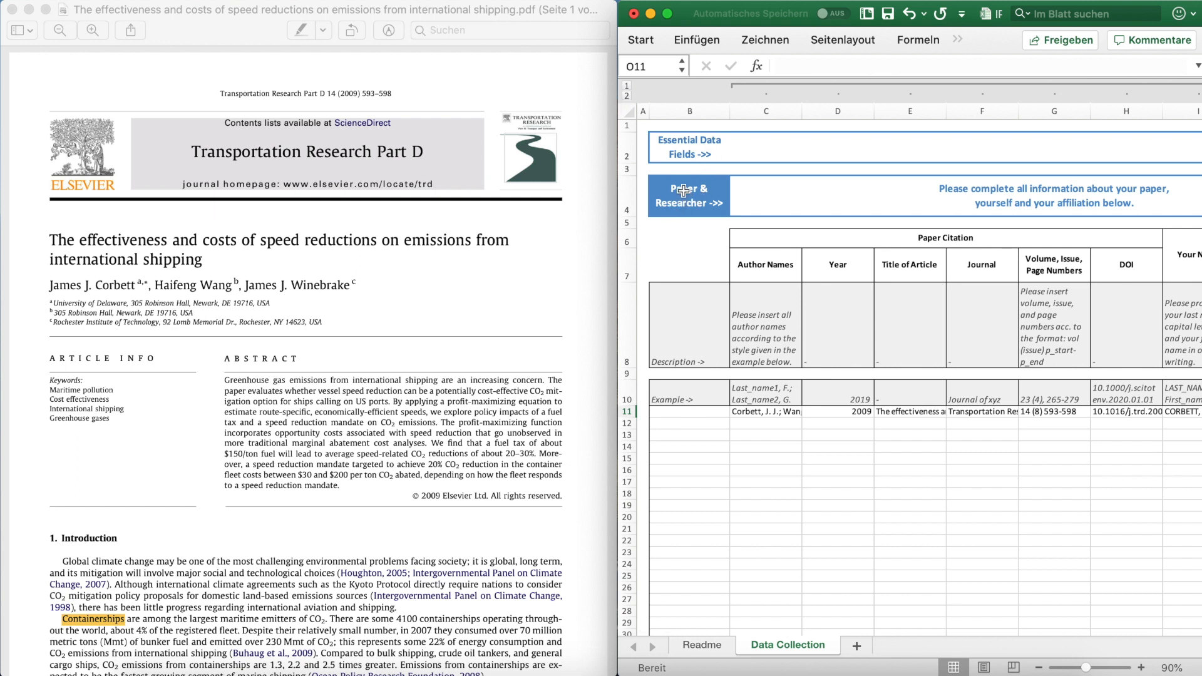
# Step: Check the paper citation and researcher entries across row 11 against the open paper
pyautogui.click(767, 411)
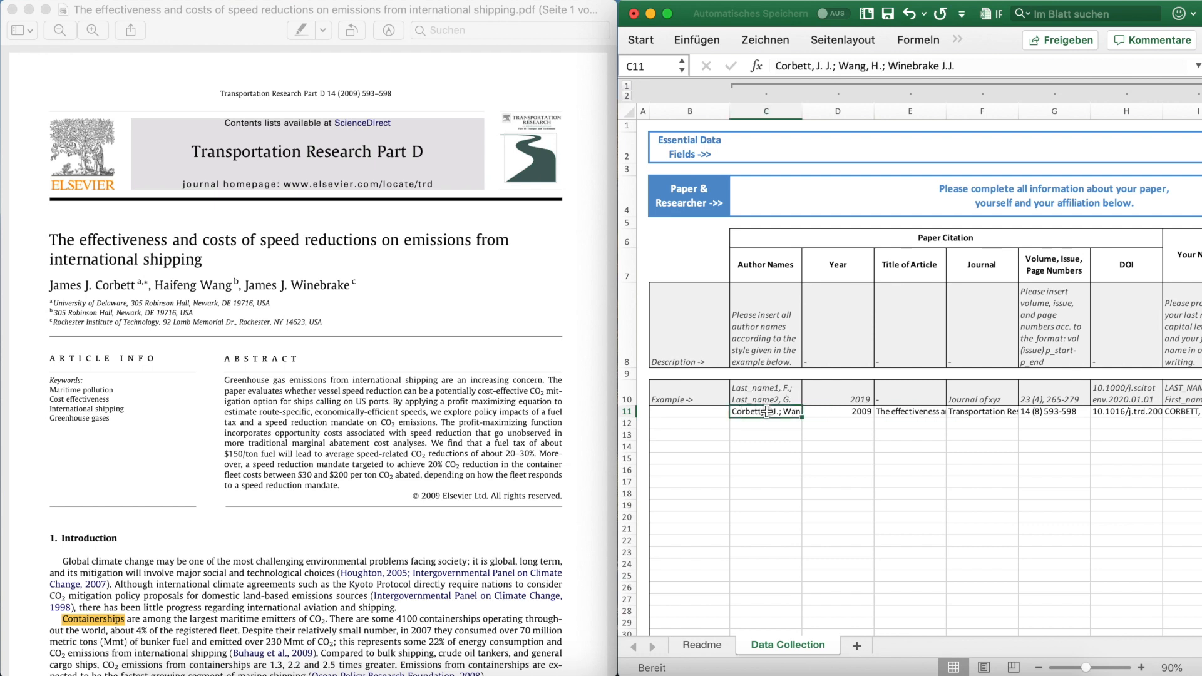
pyautogui.press('Tab')
pyautogui.press('Tab')
pyautogui.press('Tab')
pyautogui.press('Tab')
pyautogui.press('Tab')
pyautogui.press('Tab')
pyautogui.press('Tab')
pyautogui.press('Tab')
pyautogui.press('Tab')
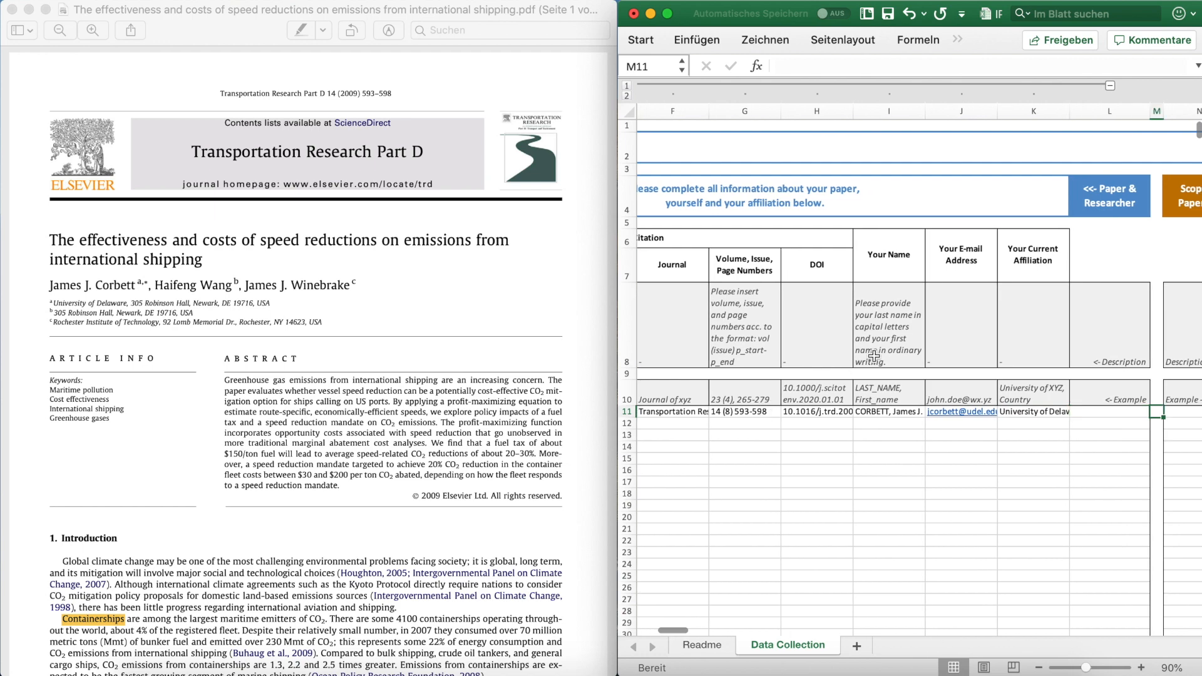
pyautogui.press('Tab')
# Step: In the Scope of Paper section of row 11, set the vessel type to container ship and the number of studied vessels to >2'000
pyautogui.hscroll(-2, 698, 269)
pyautogui.click(731, 195)
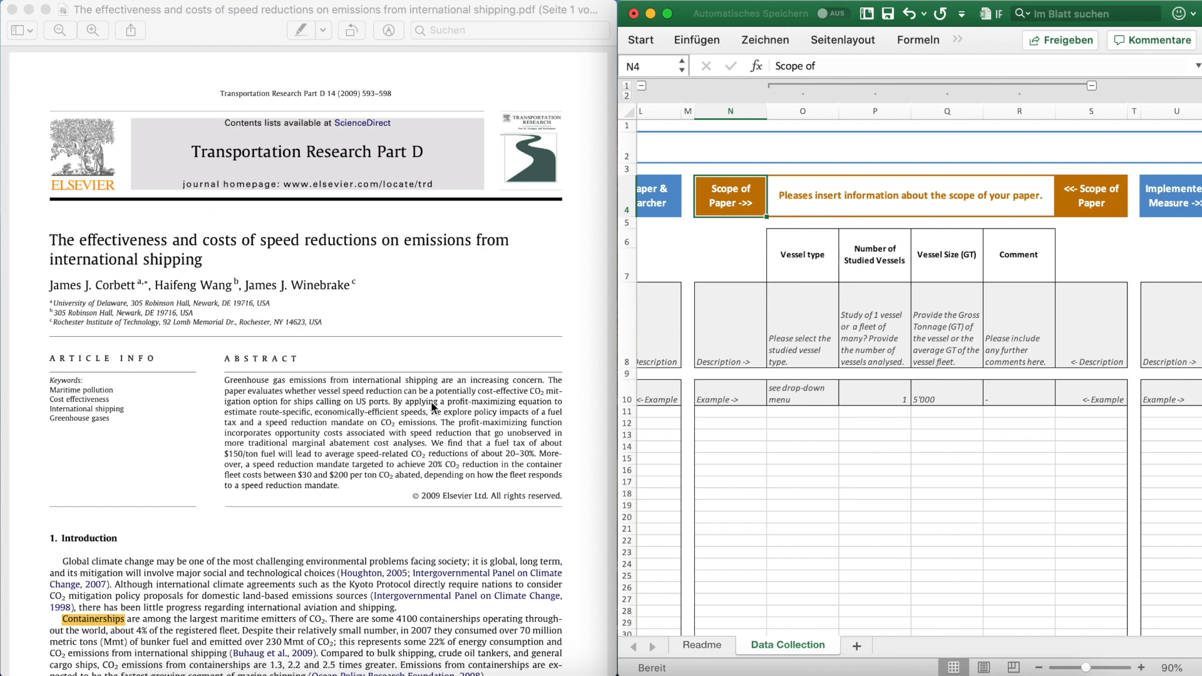
pyautogui.click(814, 412)
pyautogui.click(843, 412)
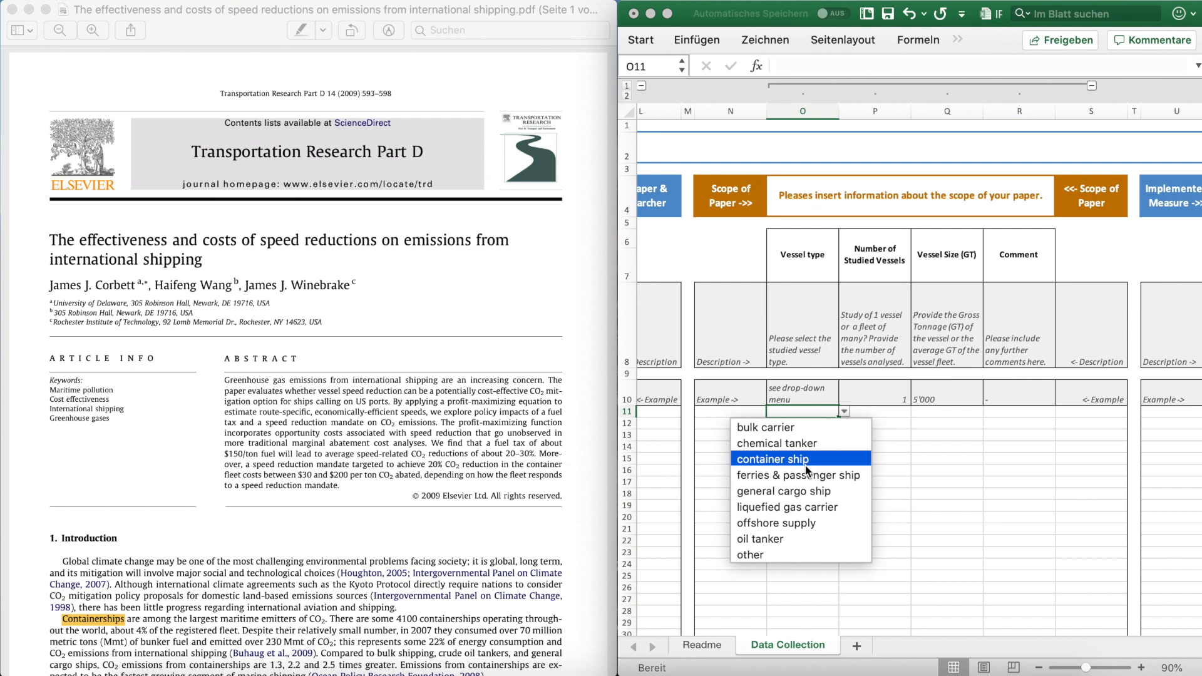
pyautogui.click(806, 459)
pyautogui.click(881, 413)
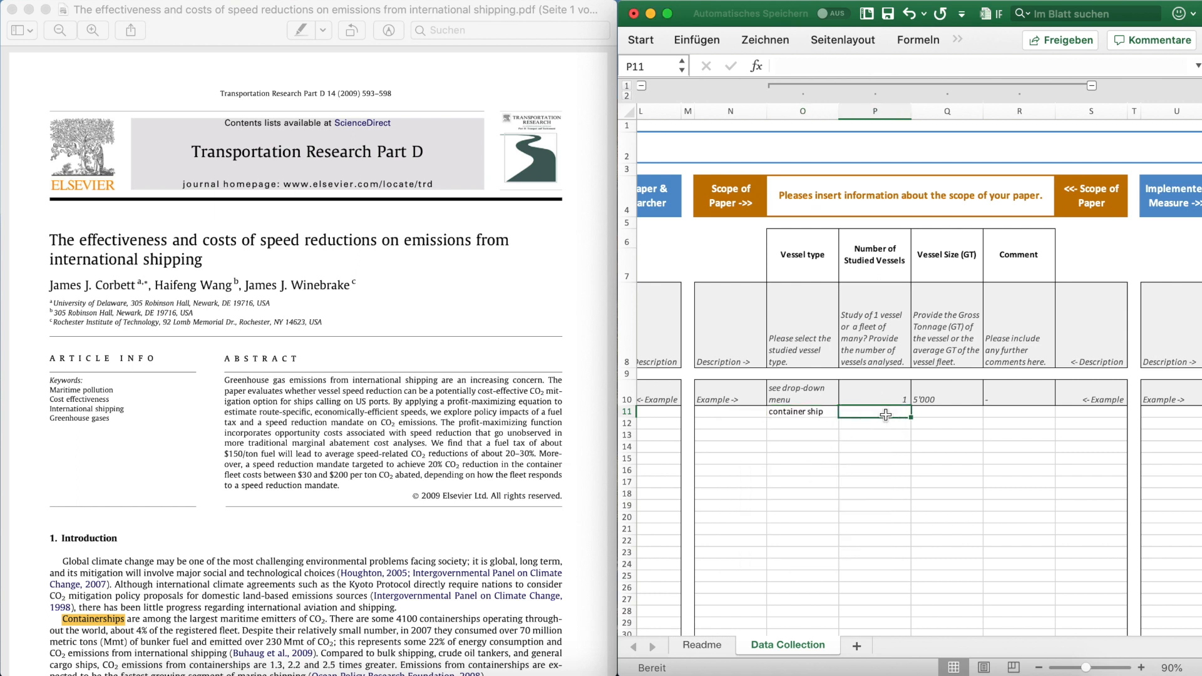
pyautogui.write('>')
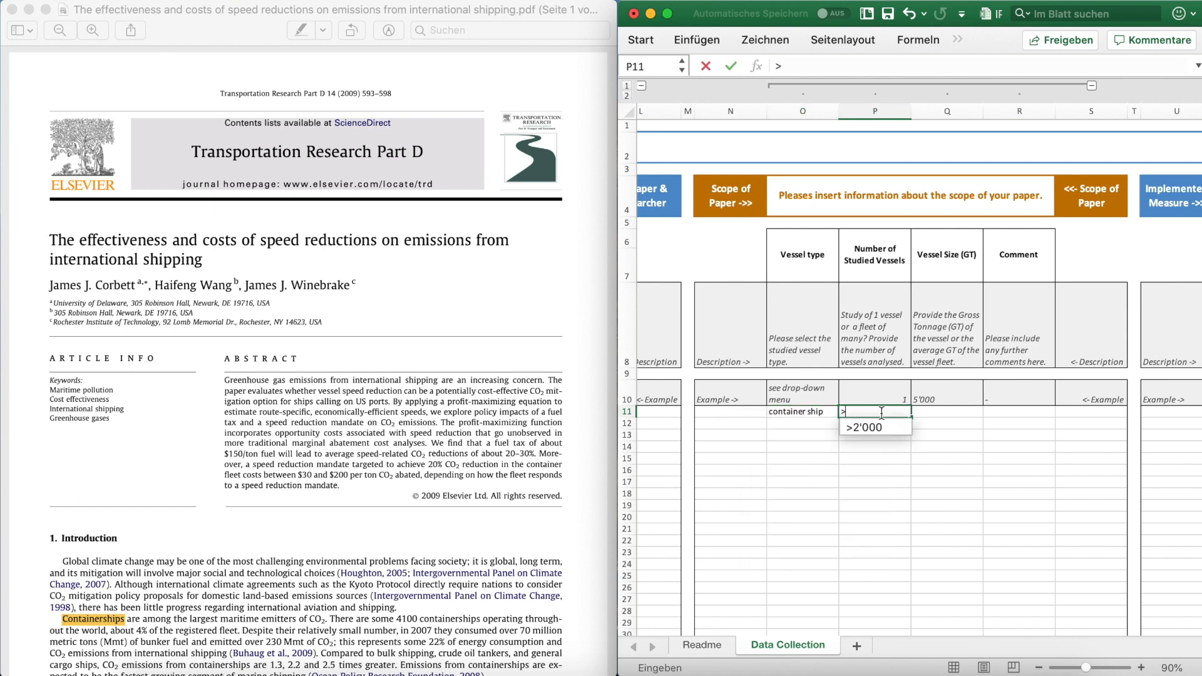
pyautogui.click(877, 428)
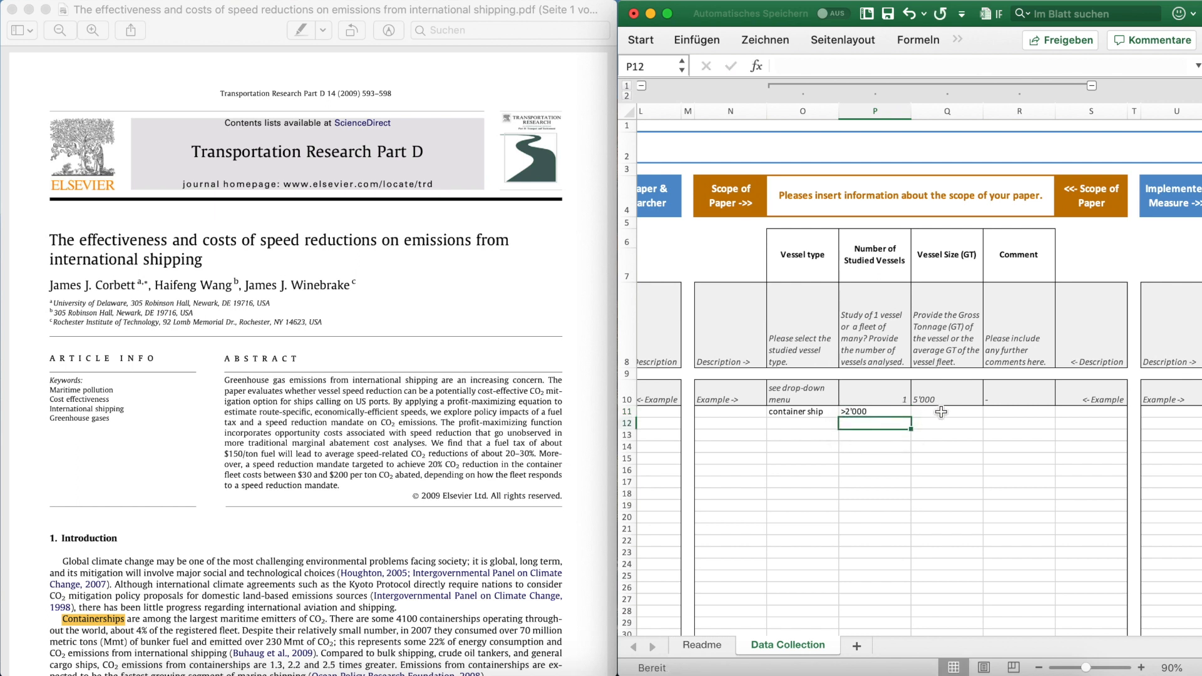
# Step: In row 11's Implemented Measure section, set the emission reduction measure category to operational_measures and Details 1 to speed_optimization
pyautogui.hscroll(5, 941, 411)
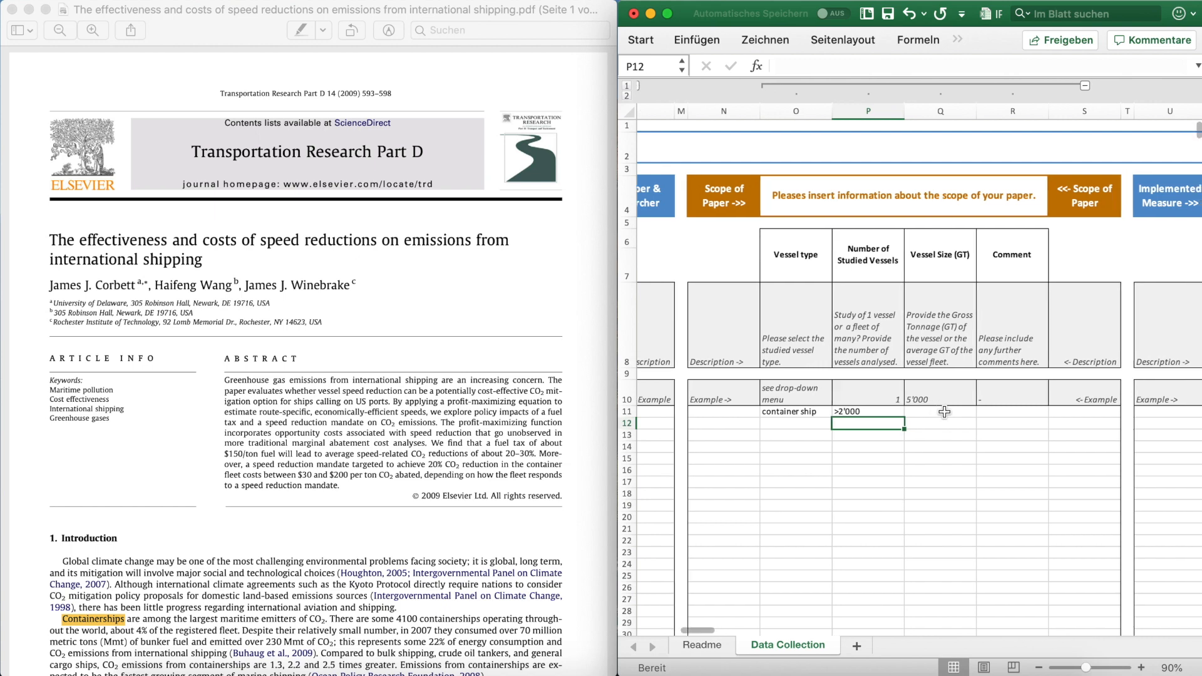
pyautogui.hscroll(-1, 944, 411)
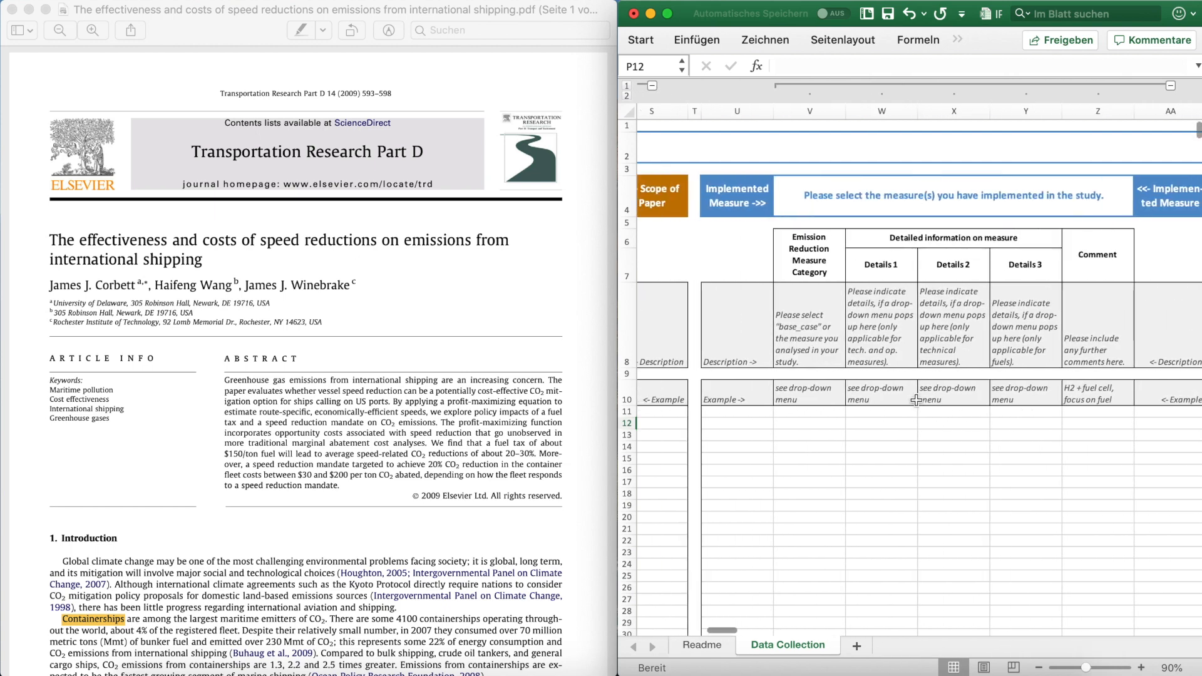
pyautogui.click(740, 201)
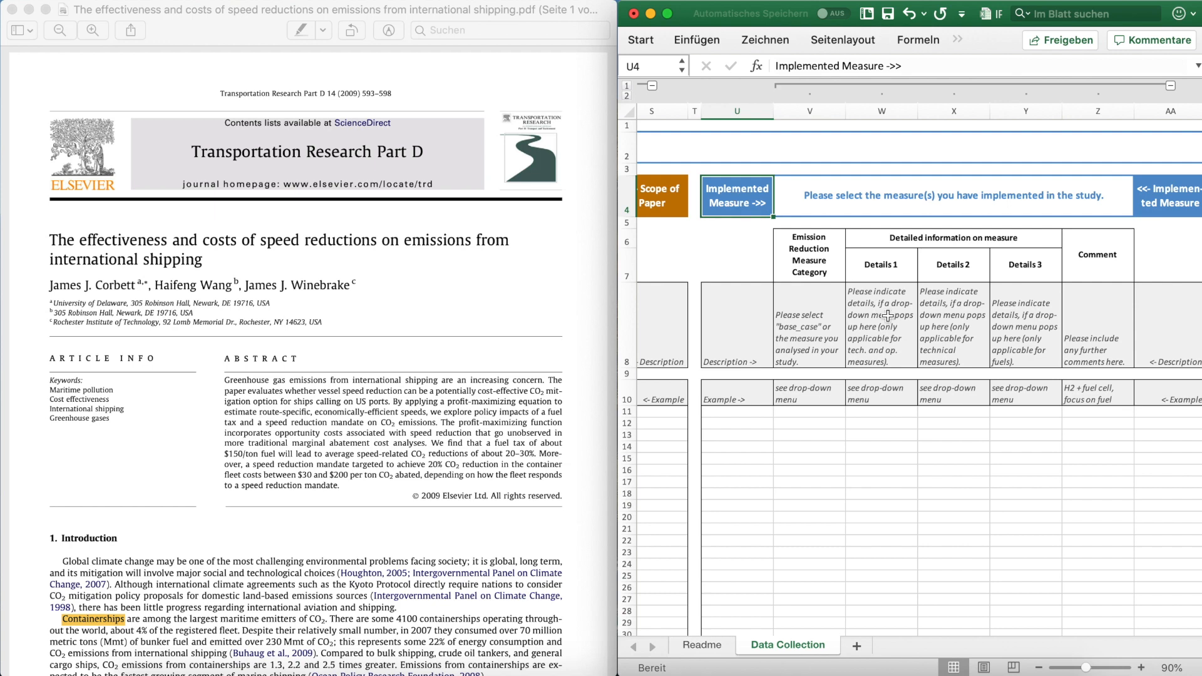
pyautogui.click(818, 414)
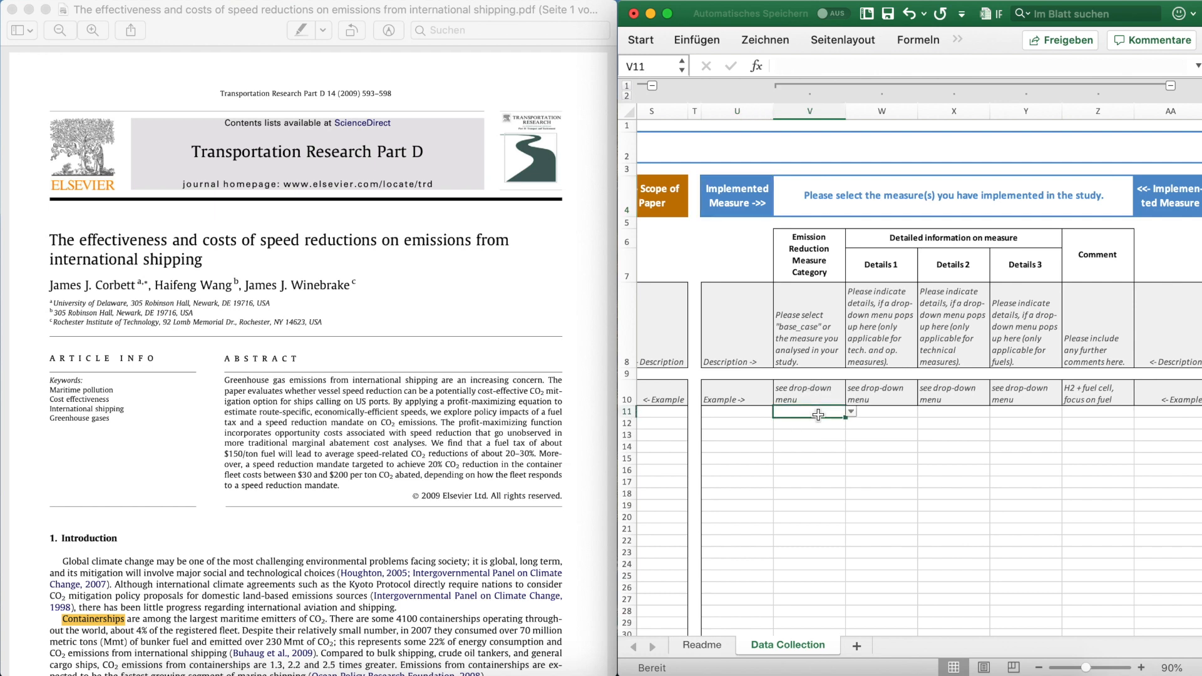
pyautogui.click(850, 412)
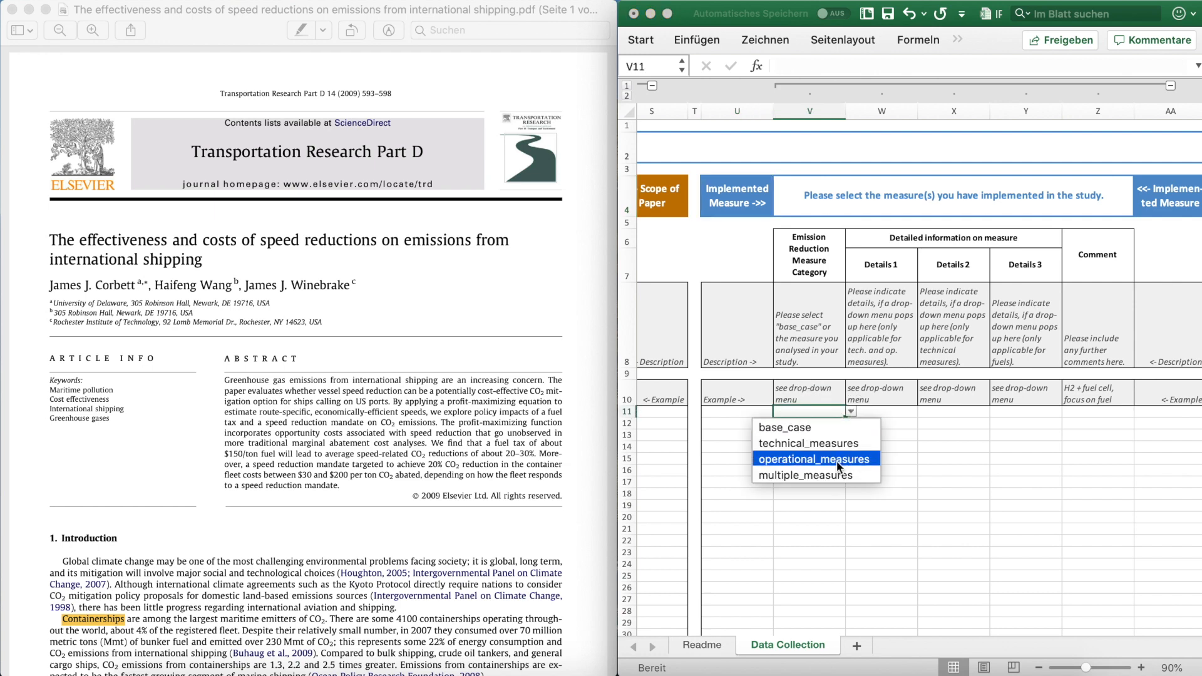
pyautogui.click(839, 463)
pyautogui.click(896, 413)
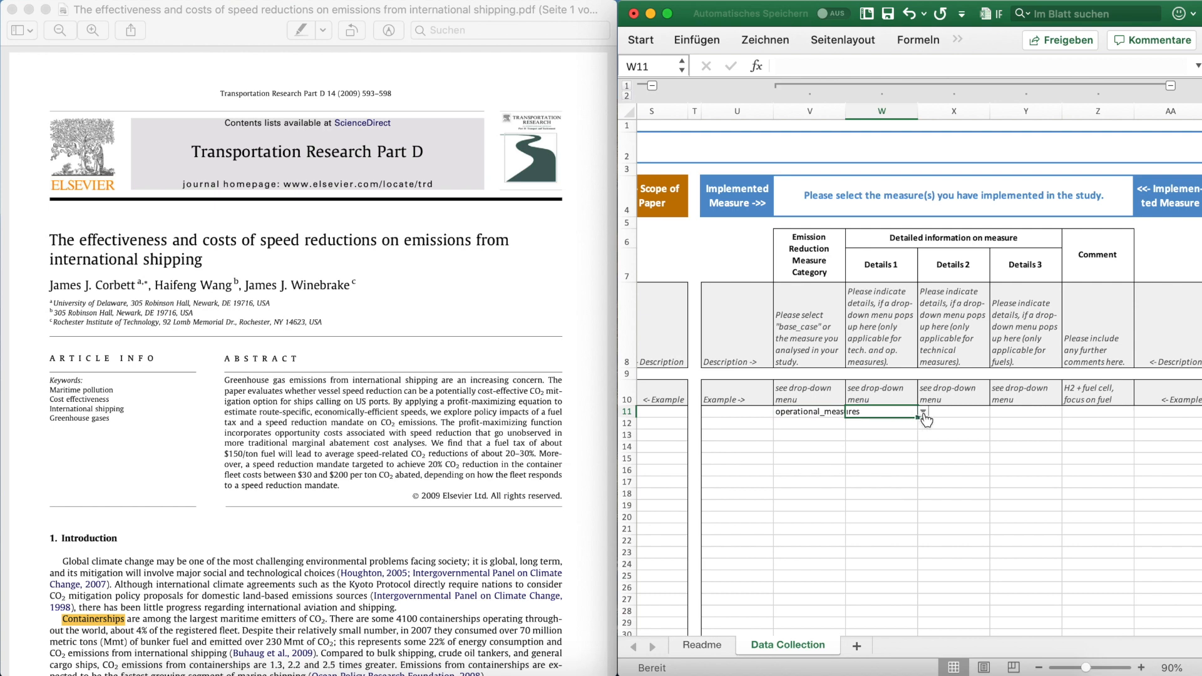
pyautogui.click(923, 412)
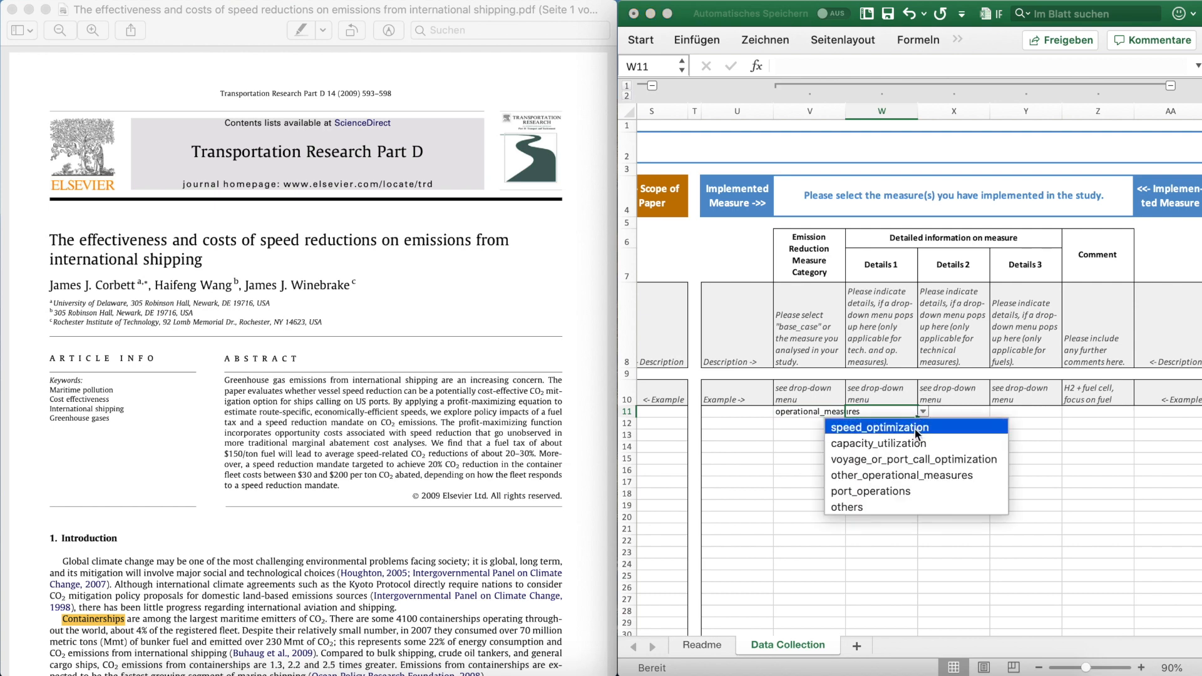
pyautogui.click(915, 430)
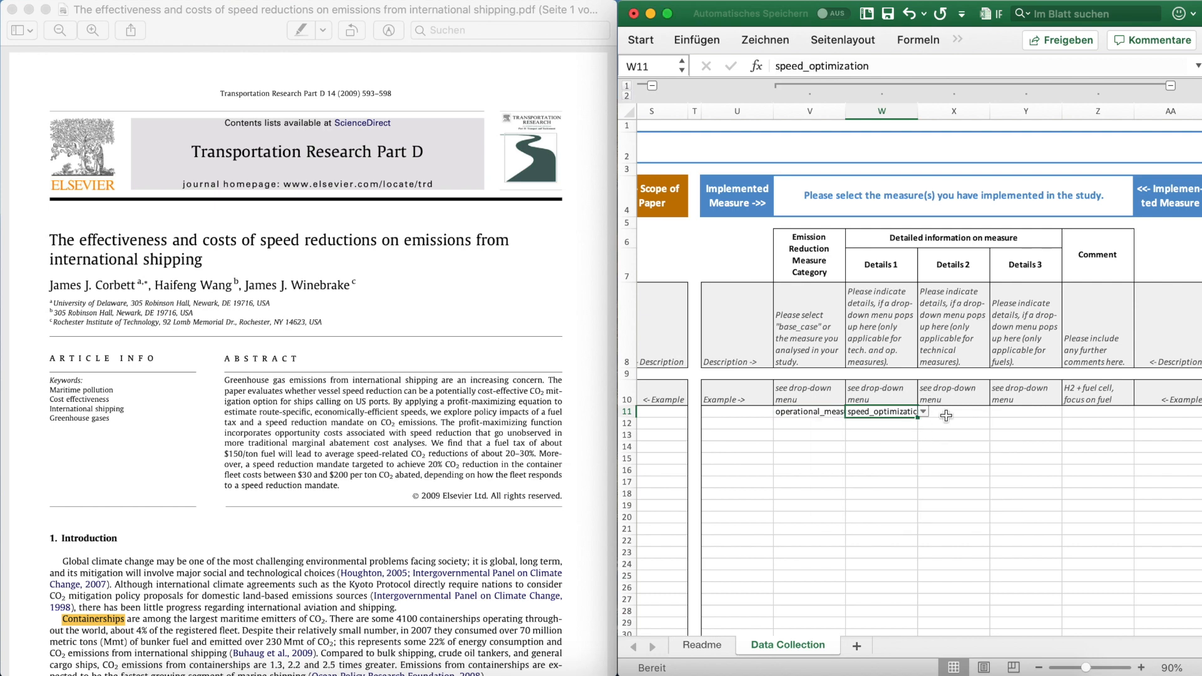
# Step: Consult the paper's scenarios and enter "analysis of speed reductions ranging from 0 to 50%, two different scenarios" as row 11's Implemented Measure comment
pyautogui.hscroll(1, 968, 406)
pyautogui.hscroll(1, 968, 406)
pyautogui.click(1044, 411)
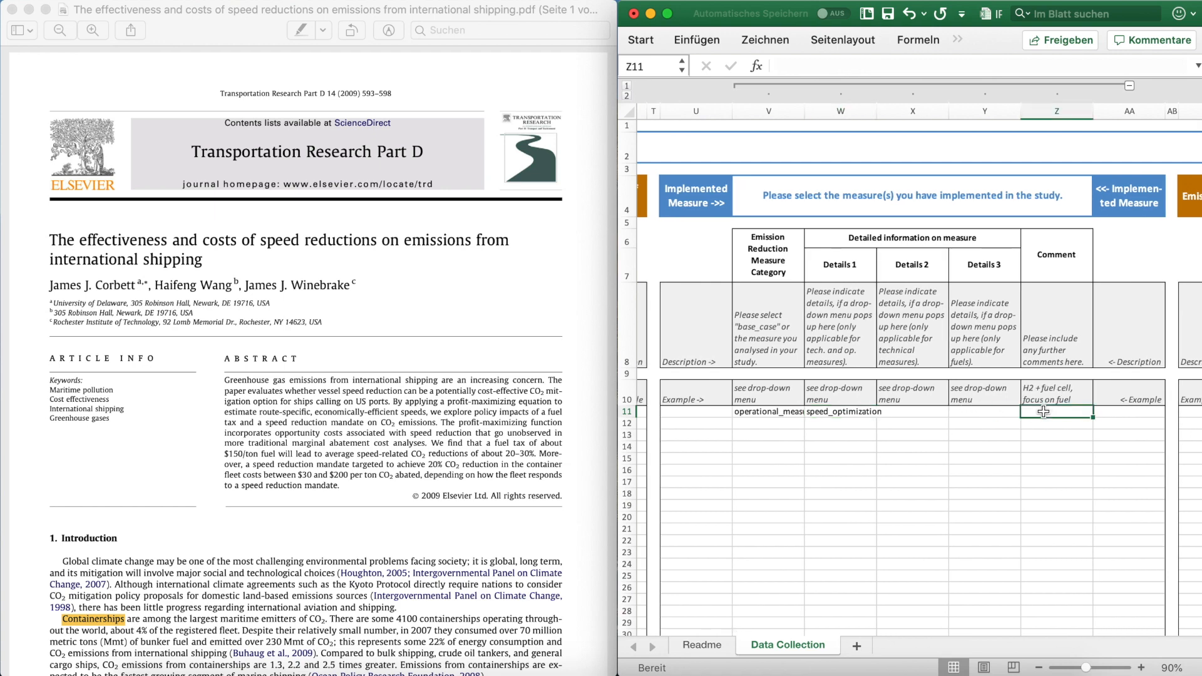
pyautogui.scroll(-10, 359, 528)
pyautogui.scroll(-20, 358, 532)
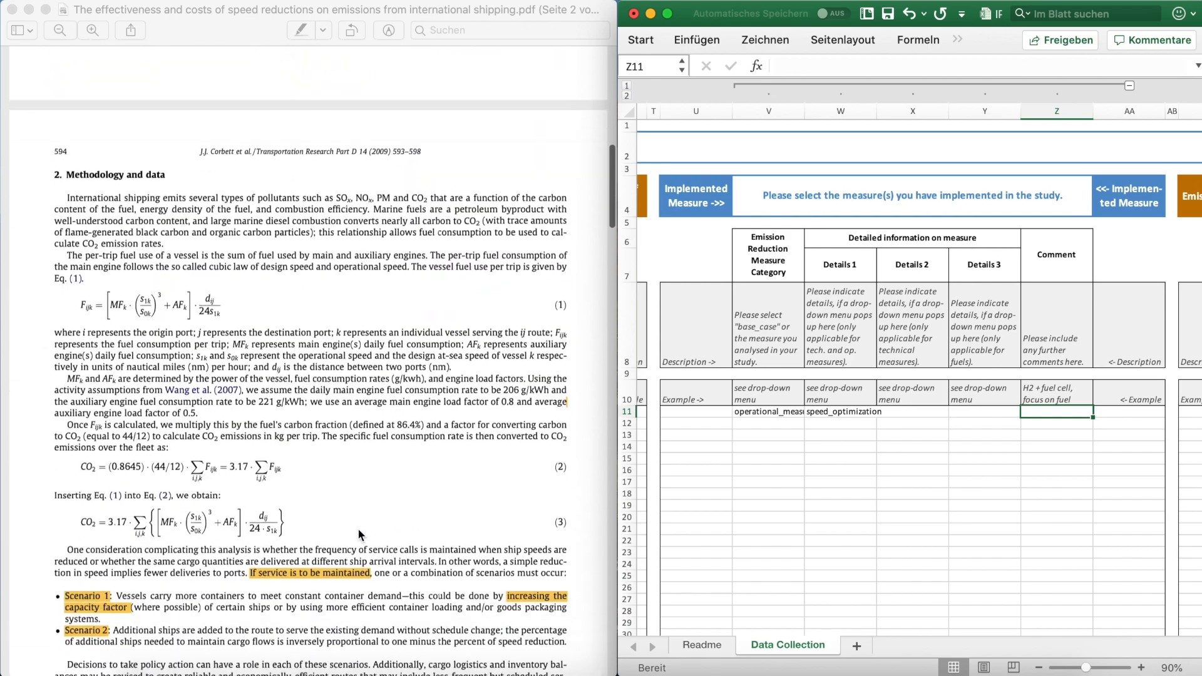
pyautogui.scroll(-15, 360, 532)
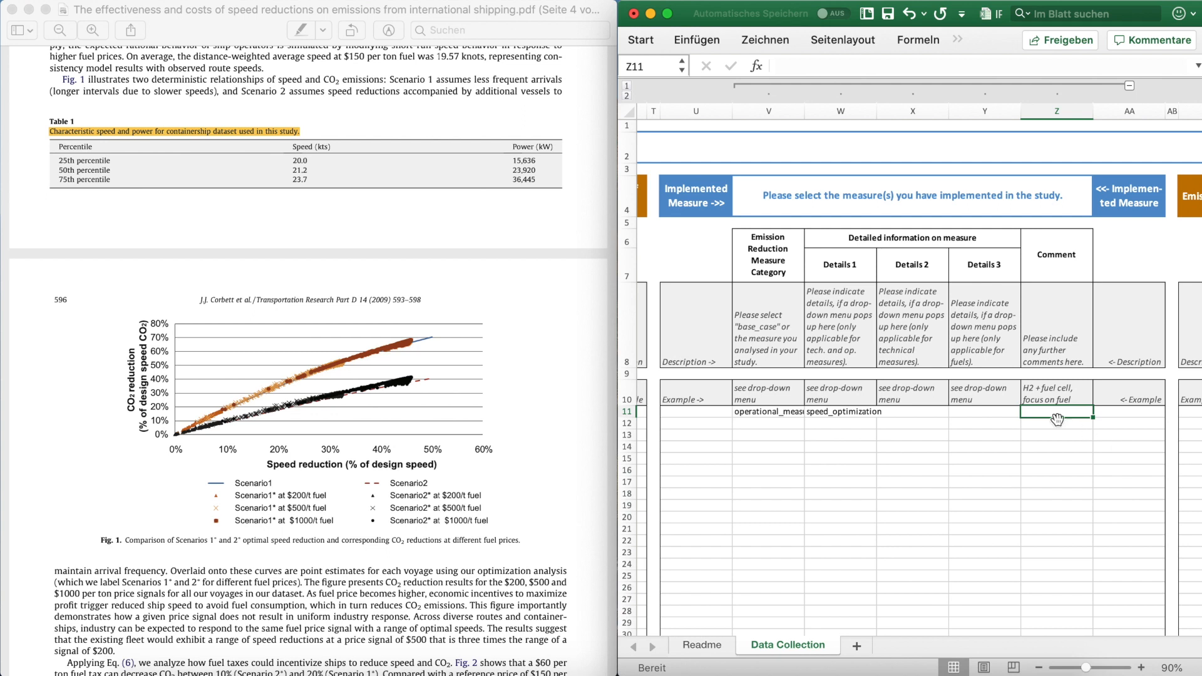
pyautogui.moveTo(1057, 419); pyautogui.dragTo(1057, 419)
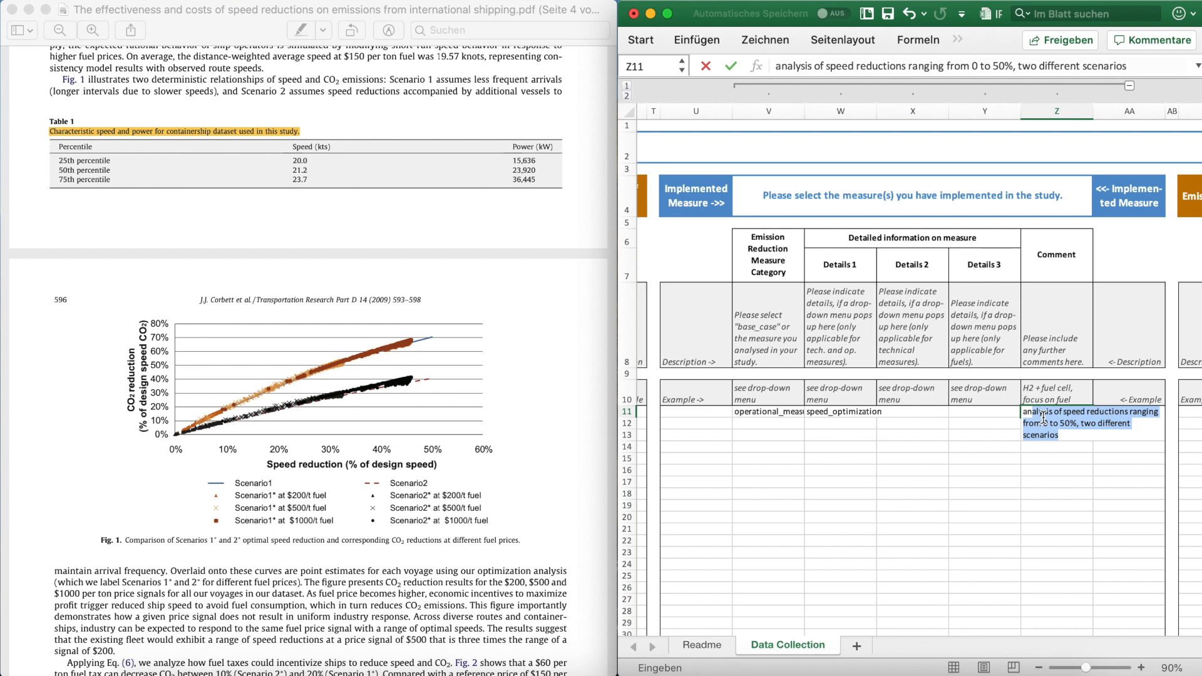
pyautogui.press('Return')
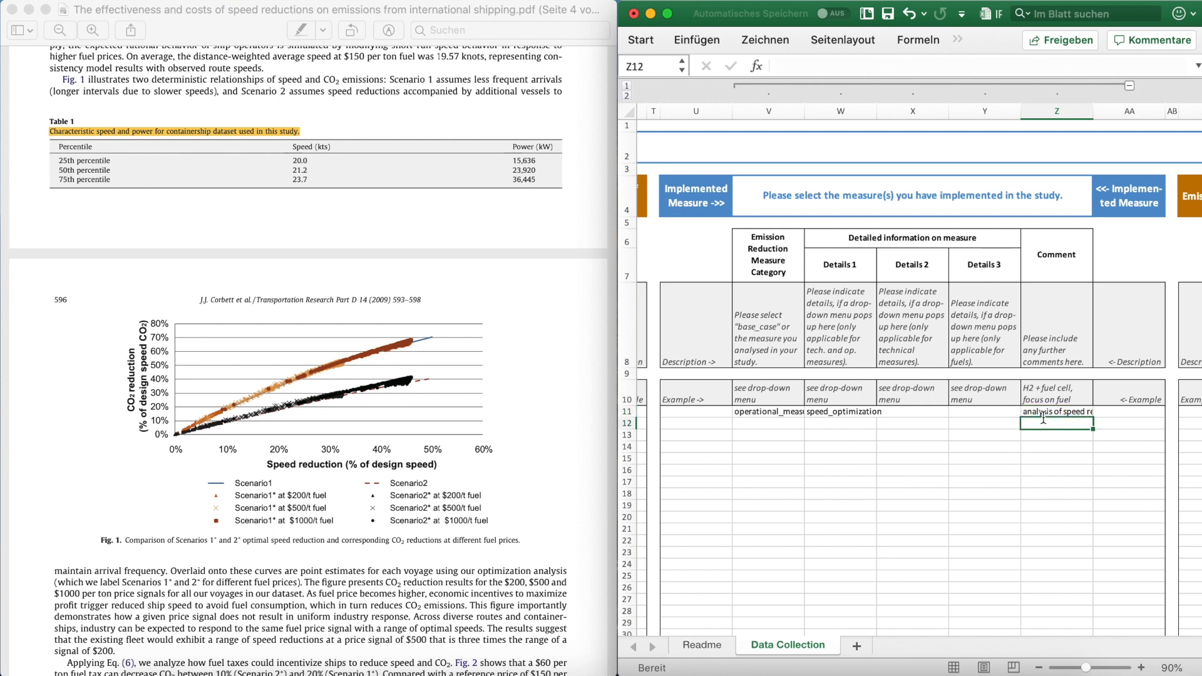
# Step: Set the Statistical basis in row 11 of the Emissions section to range
pyautogui.hscroll(5, 1043, 417)
pyautogui.hscroll(5, 1043, 417)
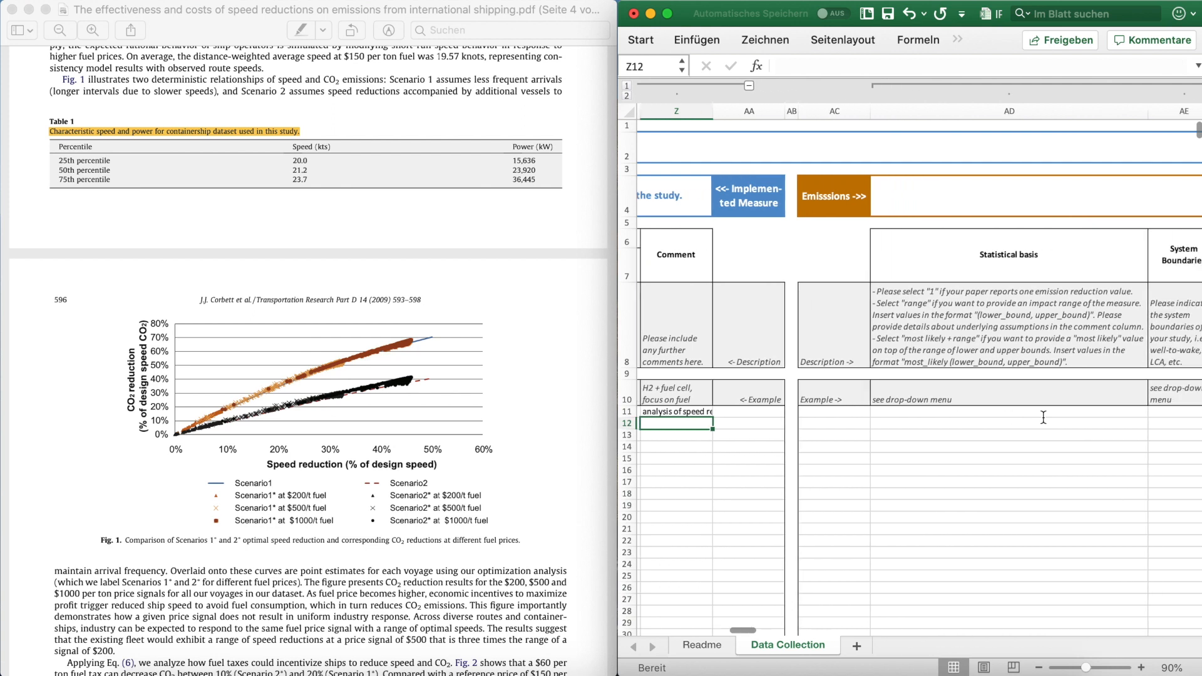
pyautogui.click(789, 192)
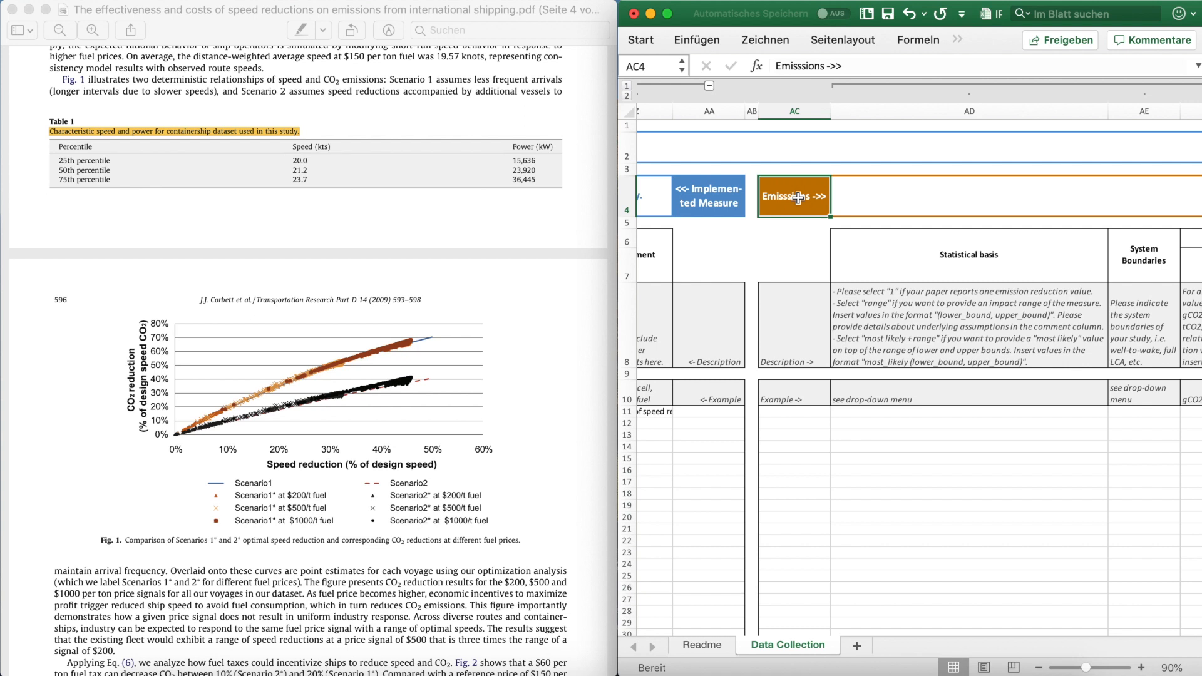
pyautogui.click(982, 257)
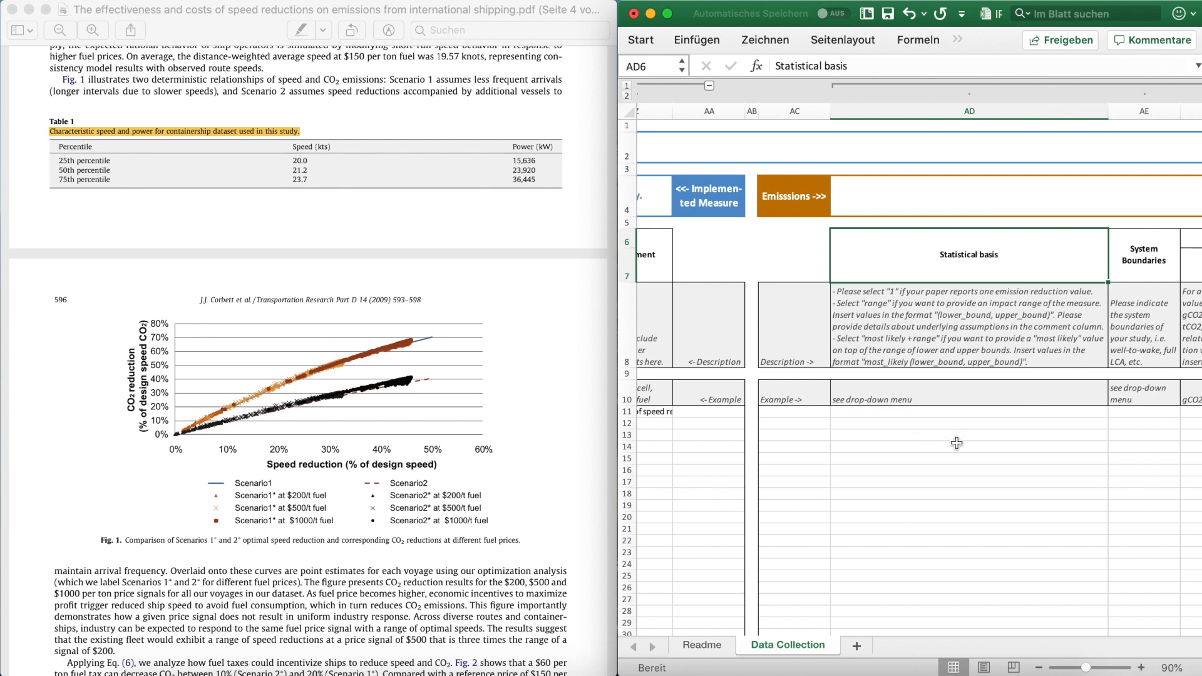
pyautogui.click(1066, 416)
pyautogui.click(1113, 412)
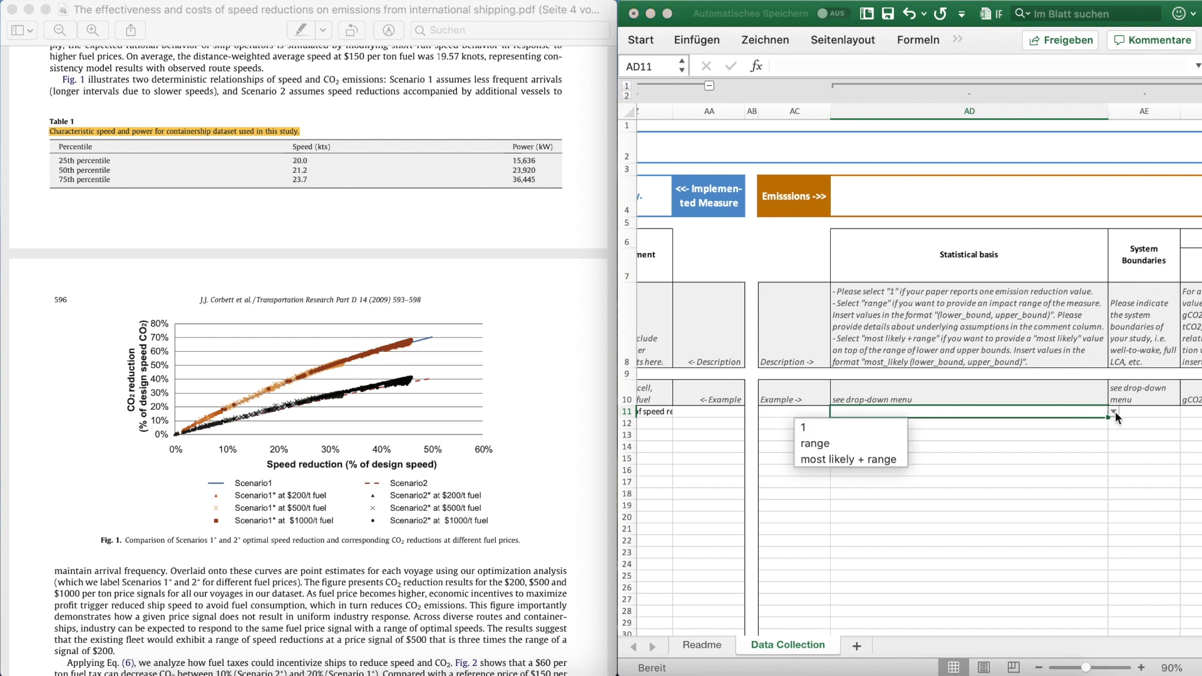
pyautogui.click(841, 443)
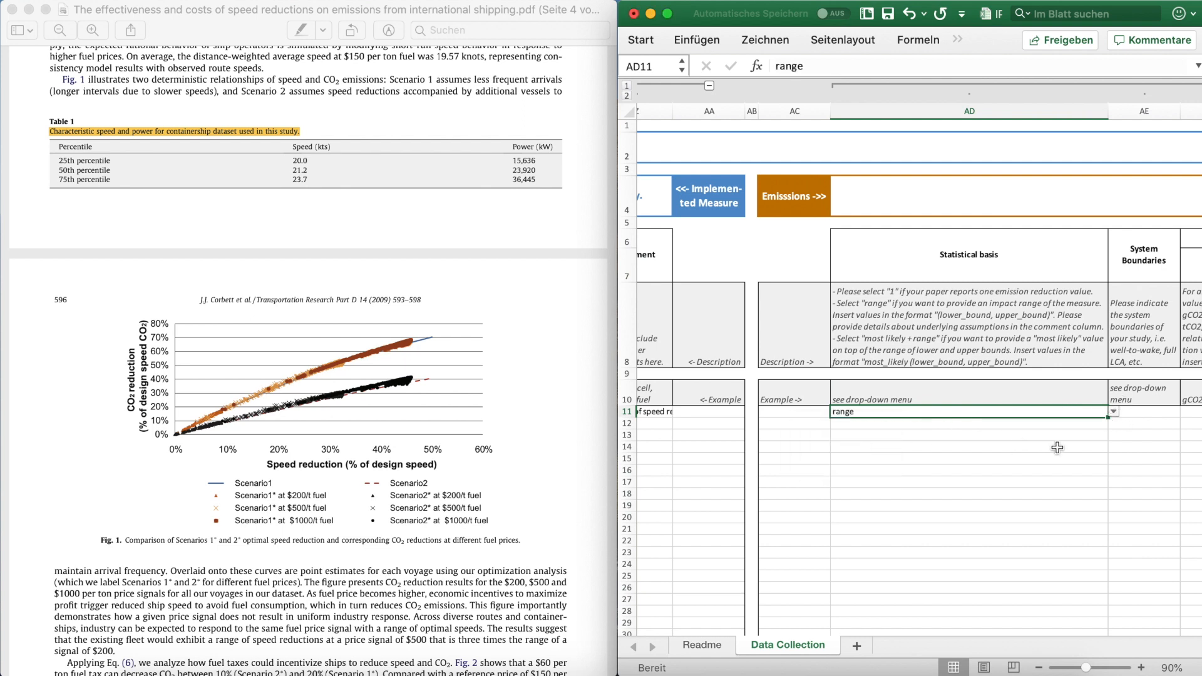
# Step: Set the System Boundaries of row 11 in the Emissions section to Tank-To-Wake
pyautogui.hscroll(2, 1057, 448)
pyautogui.hscroll(2, 1058, 448)
pyautogui.click(975, 414)
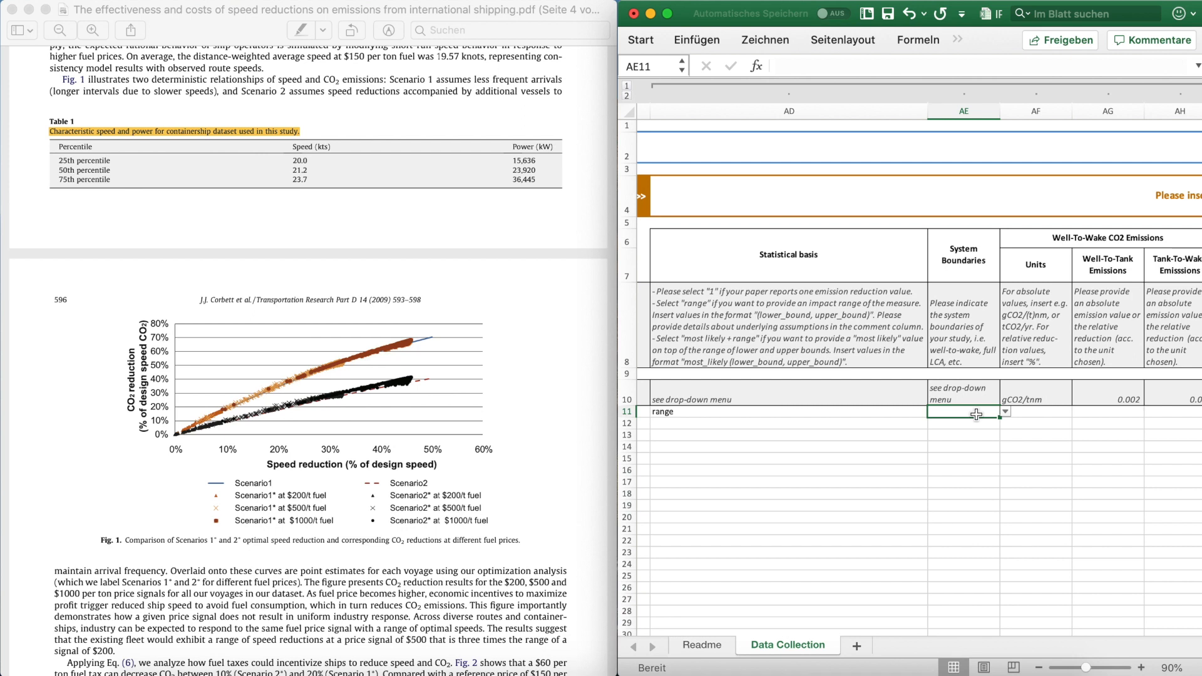
pyautogui.click(1005, 411)
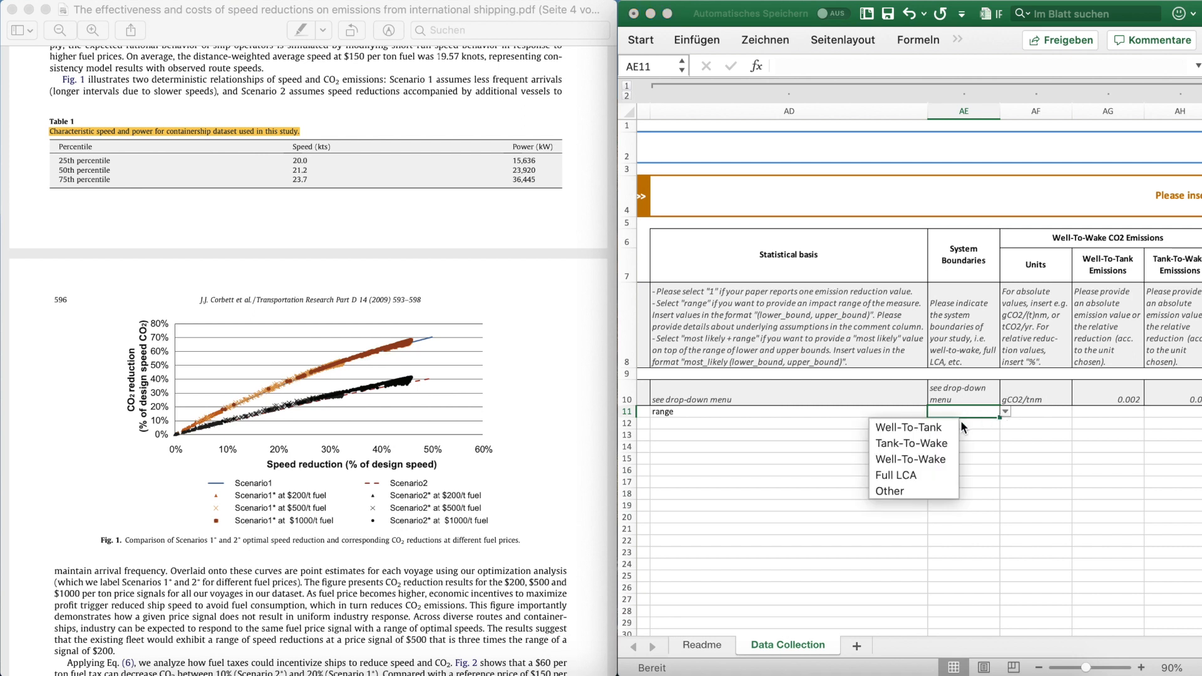
pyautogui.click(933, 442)
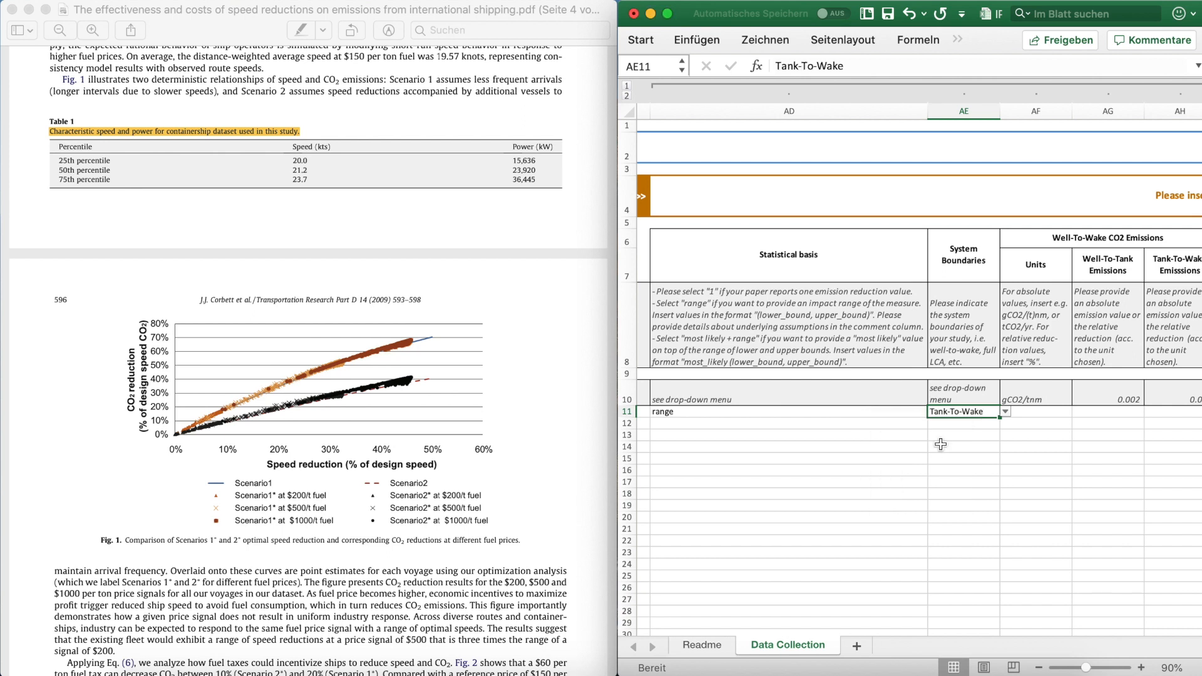
# Step: Enter % as the unit for row 11's Well-To-Wake CO2 emissions
pyautogui.hscroll(3, 1039, 427)
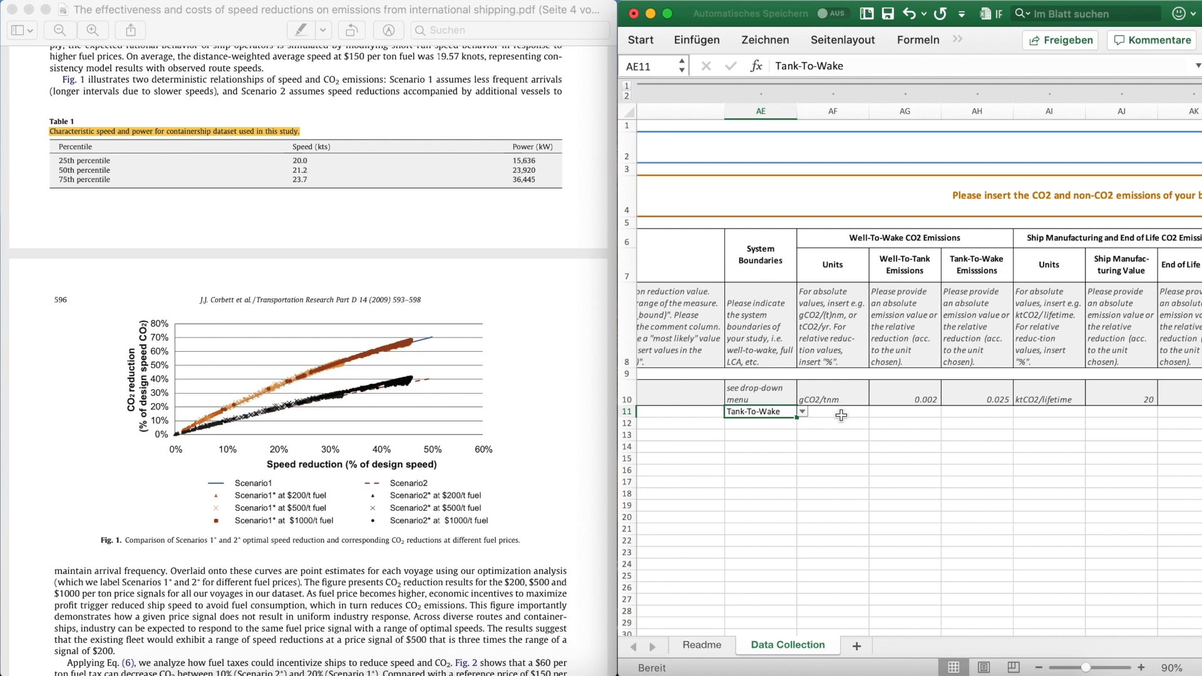
pyautogui.click(841, 414)
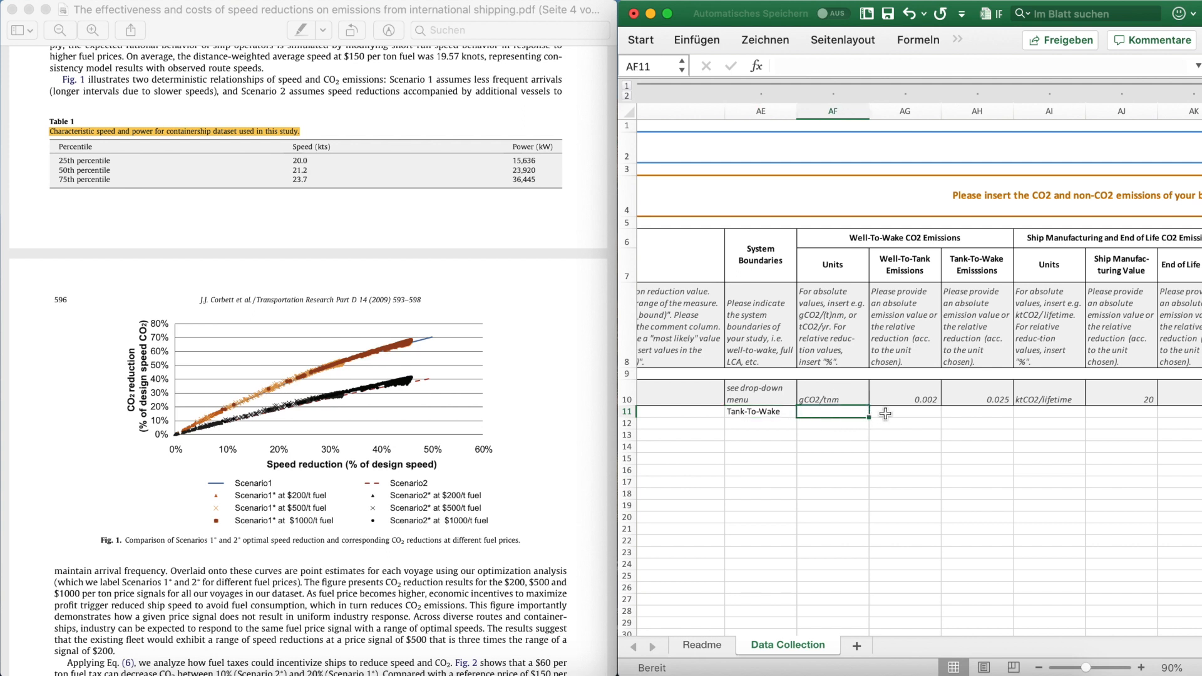
pyautogui.write('%')
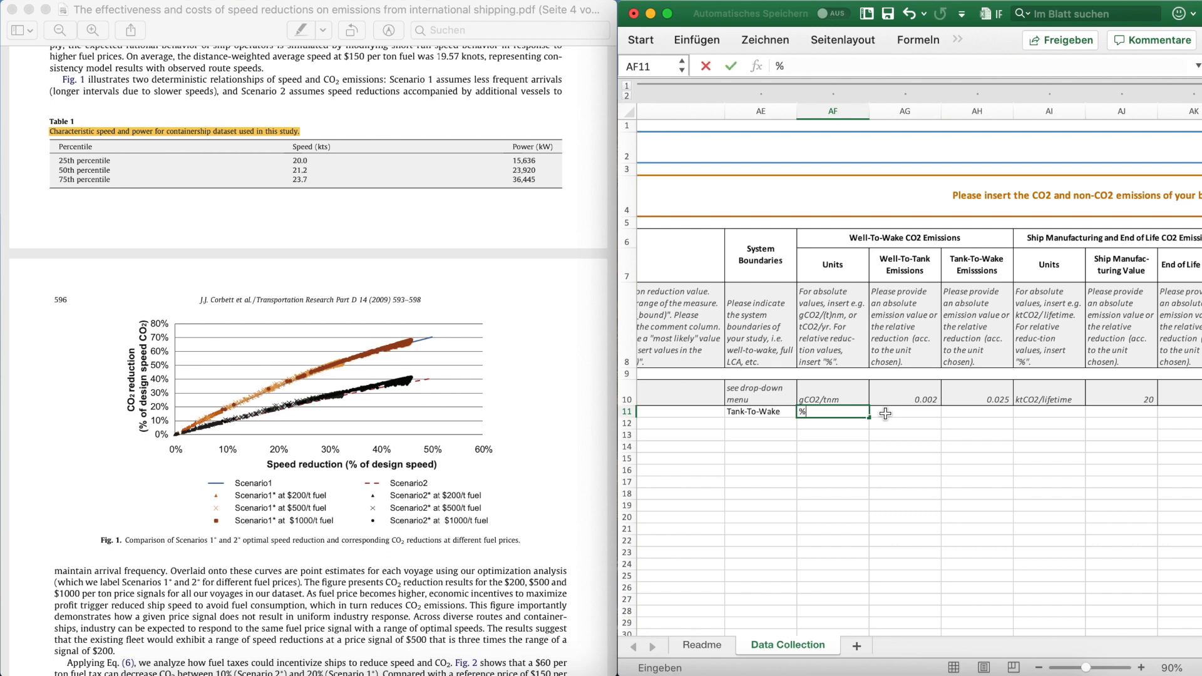
pyautogui.press('Return')
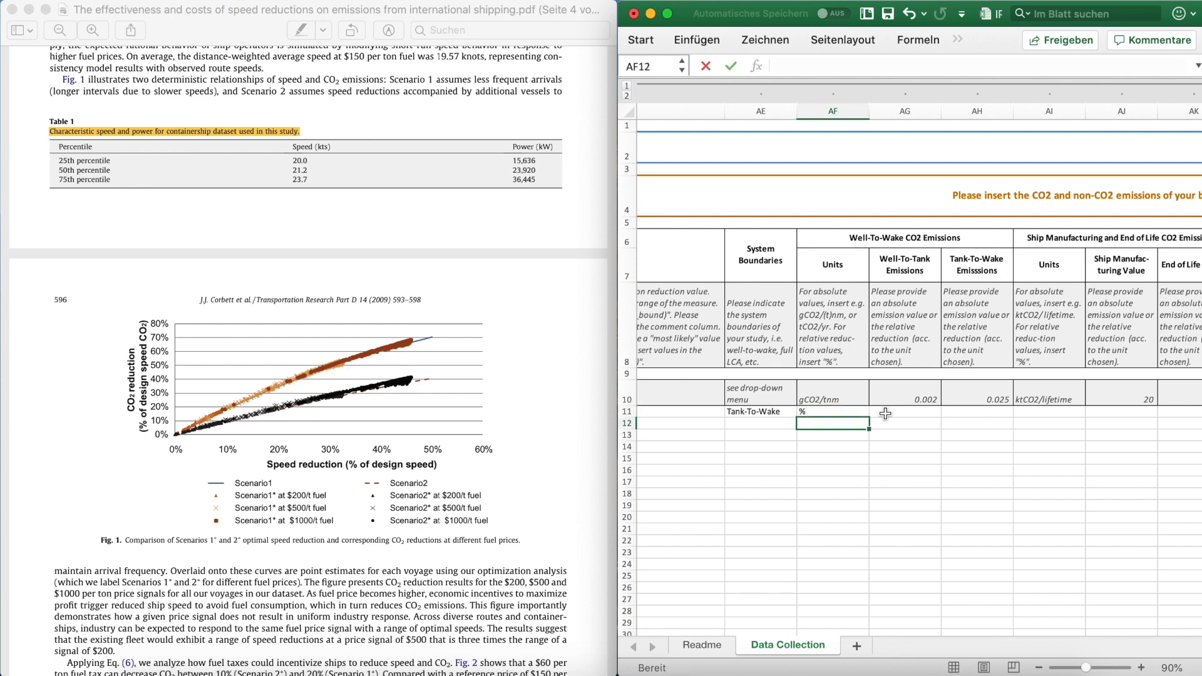
# Step: Consult the CO2 reduction curves in the paper's Fig. 1 and enter 40-70 as row 11's Tank-To-Wake CO2 emissions value
pyautogui.hscroll(3, 805, 440)
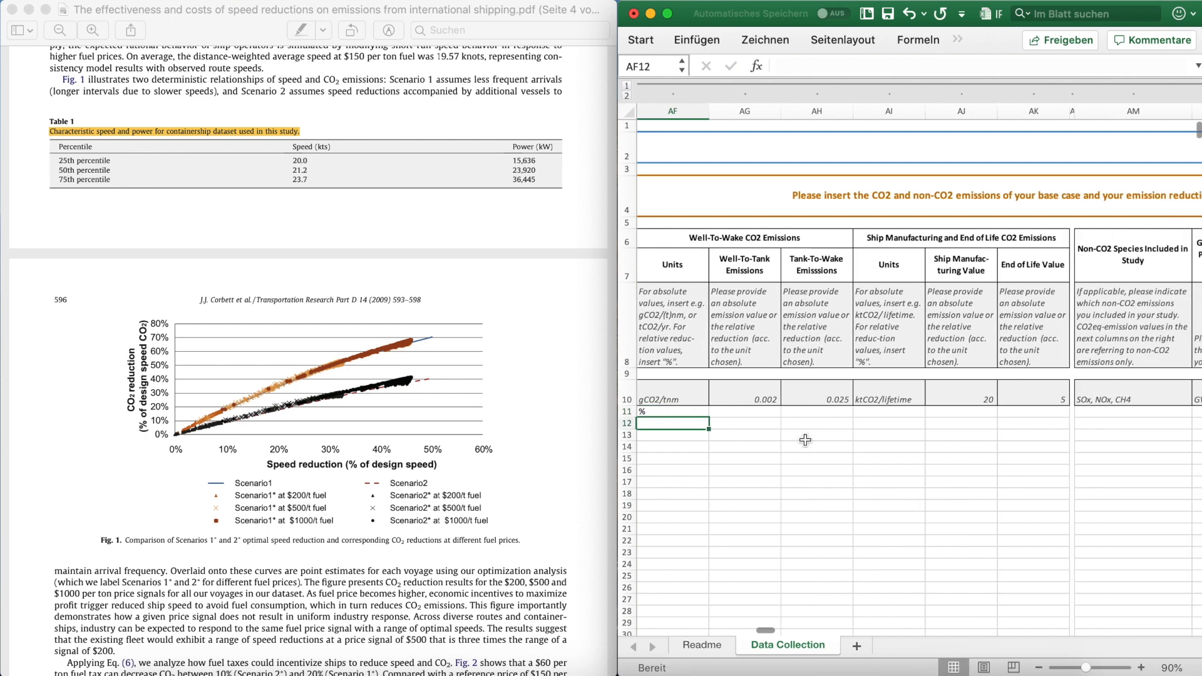
pyautogui.click(745, 415)
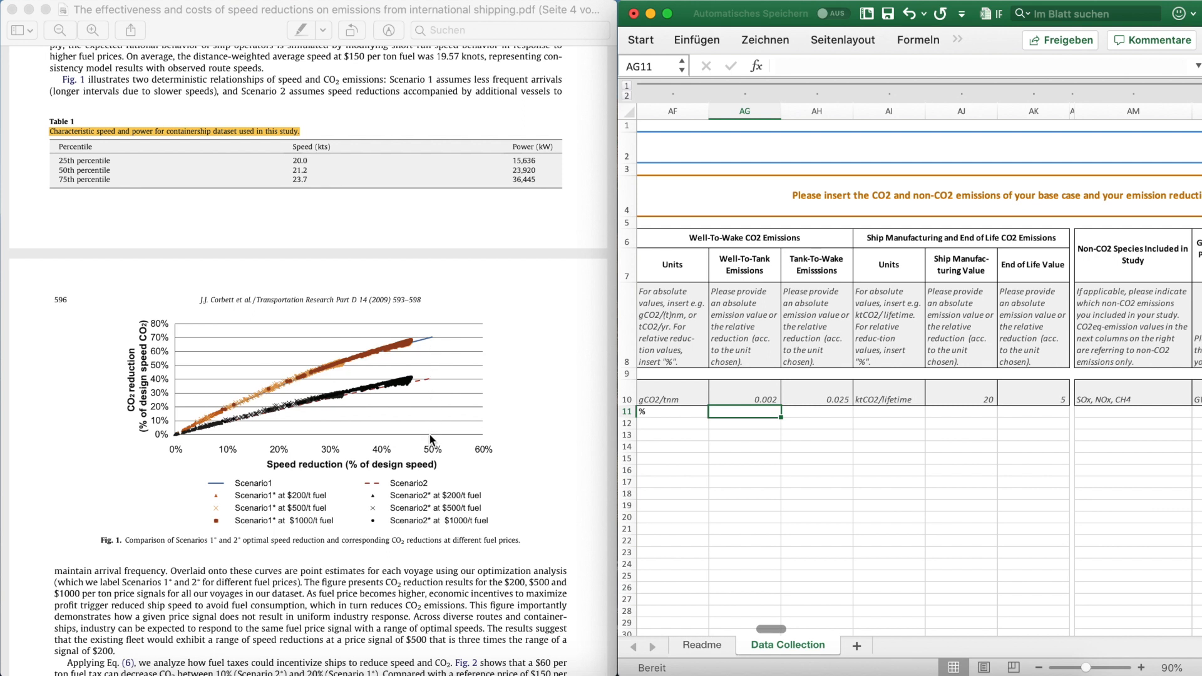
pyautogui.click(820, 414)
pyautogui.write('40-70')
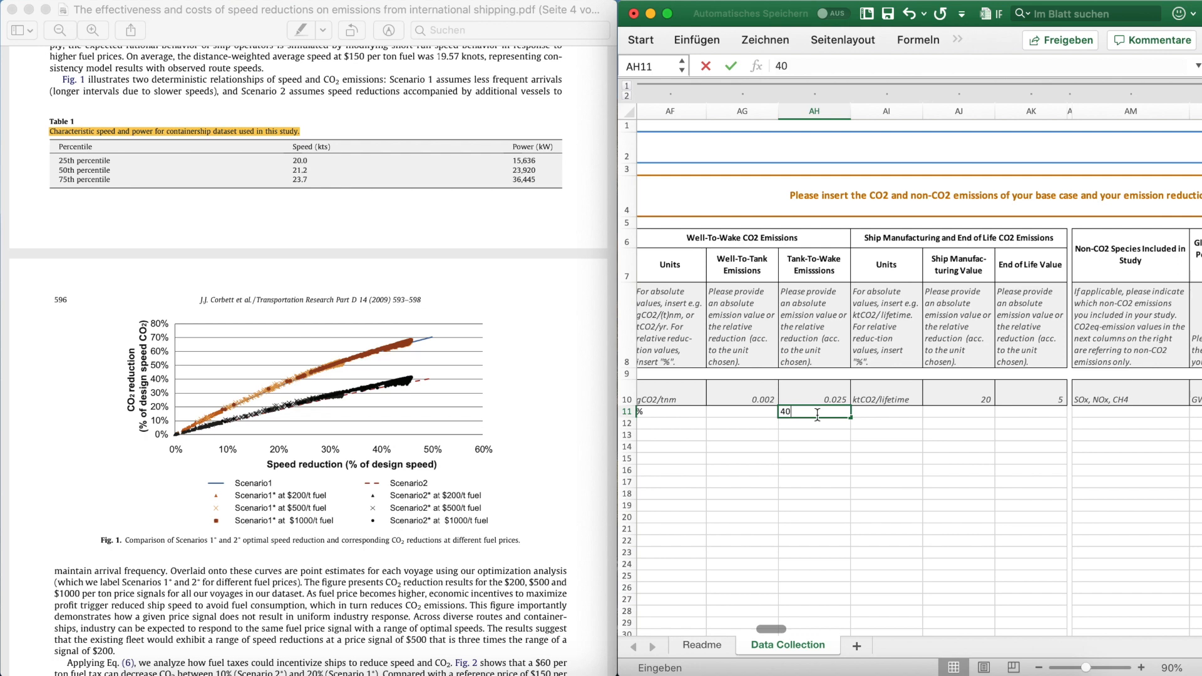
pyautogui.press('Return')
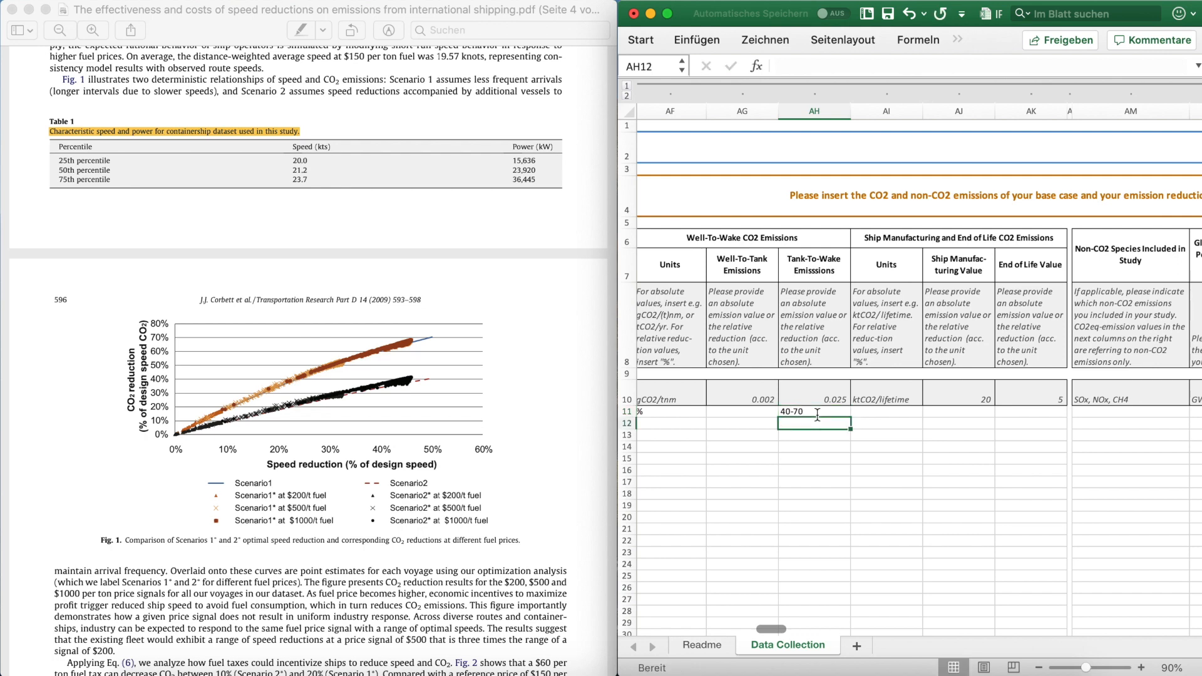
# Step: Enter row 11's Emissions comment "assumption that current services are maintained by increased capacity utilization (scenario 1), or by adding extra ships to the fleet (scenario 2)"
pyautogui.hscroll(10, 817, 415)
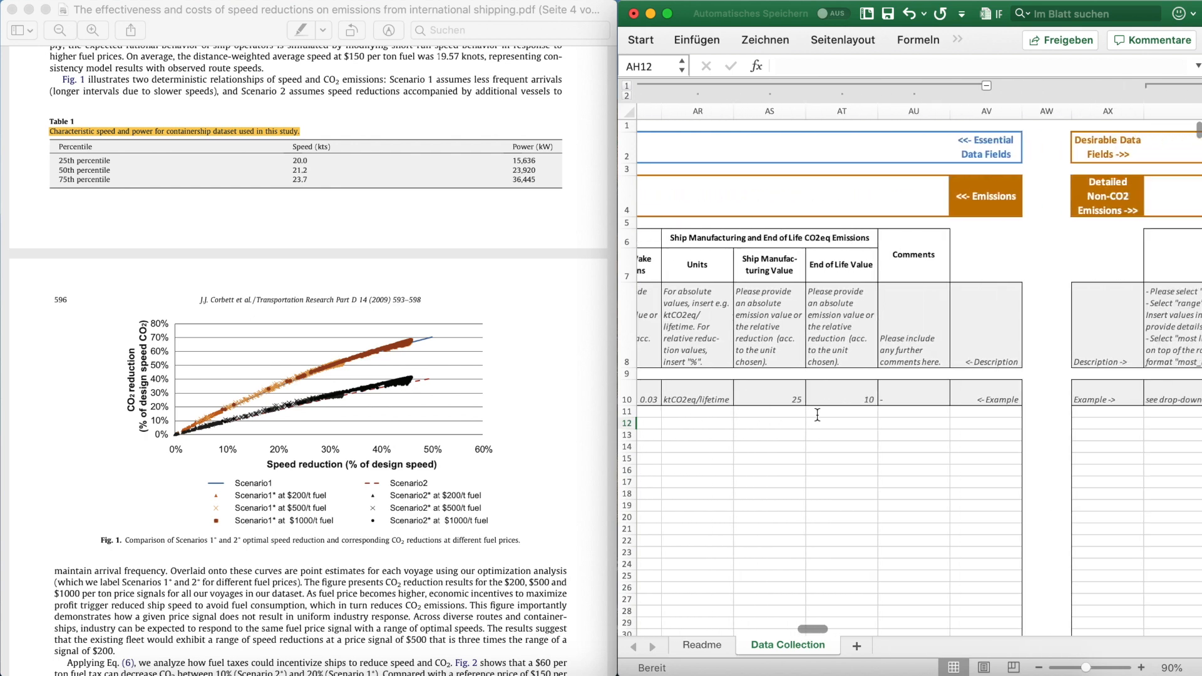
pyautogui.click(911, 413)
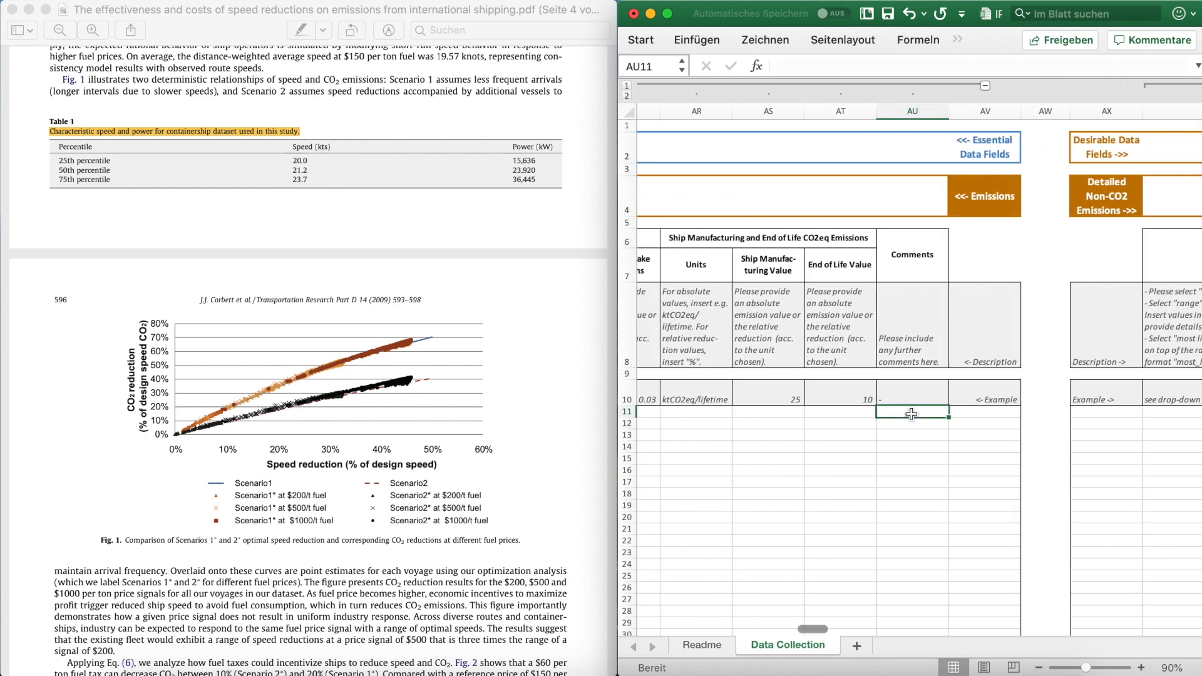
pyautogui.write('assumption that current services are maintained by increased capacity utilization (scenario 1), or by adding extra ships to the fleet (scenario 2)')
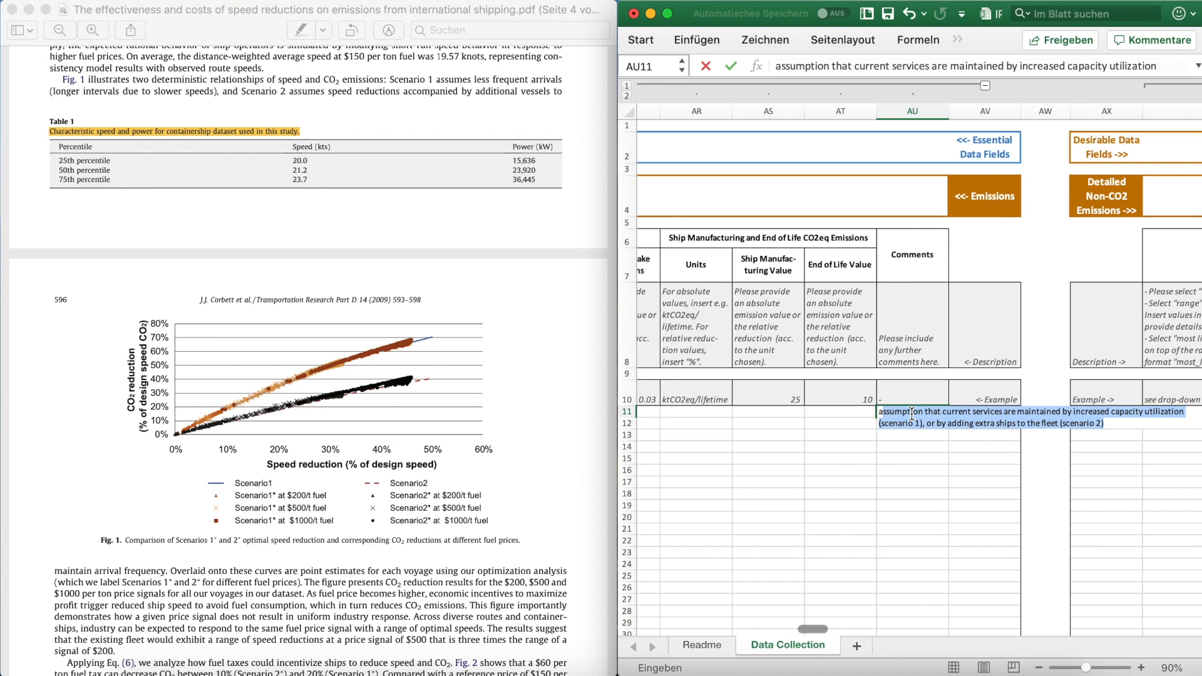
pyautogui.press('Return')
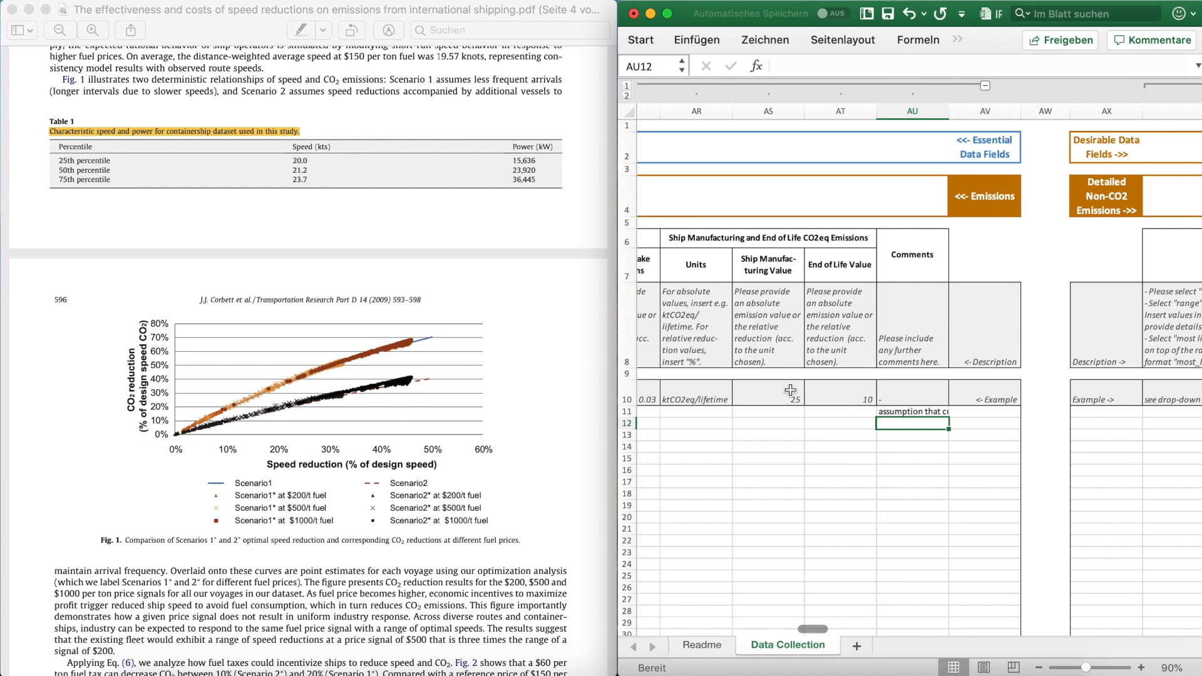
# Step: Review the available Statistical basis options for row 11 in the Emissions section without changing the selection
pyautogui.hscroll(-10, 748, 384)
pyautogui.hscroll(-6, 749, 384)
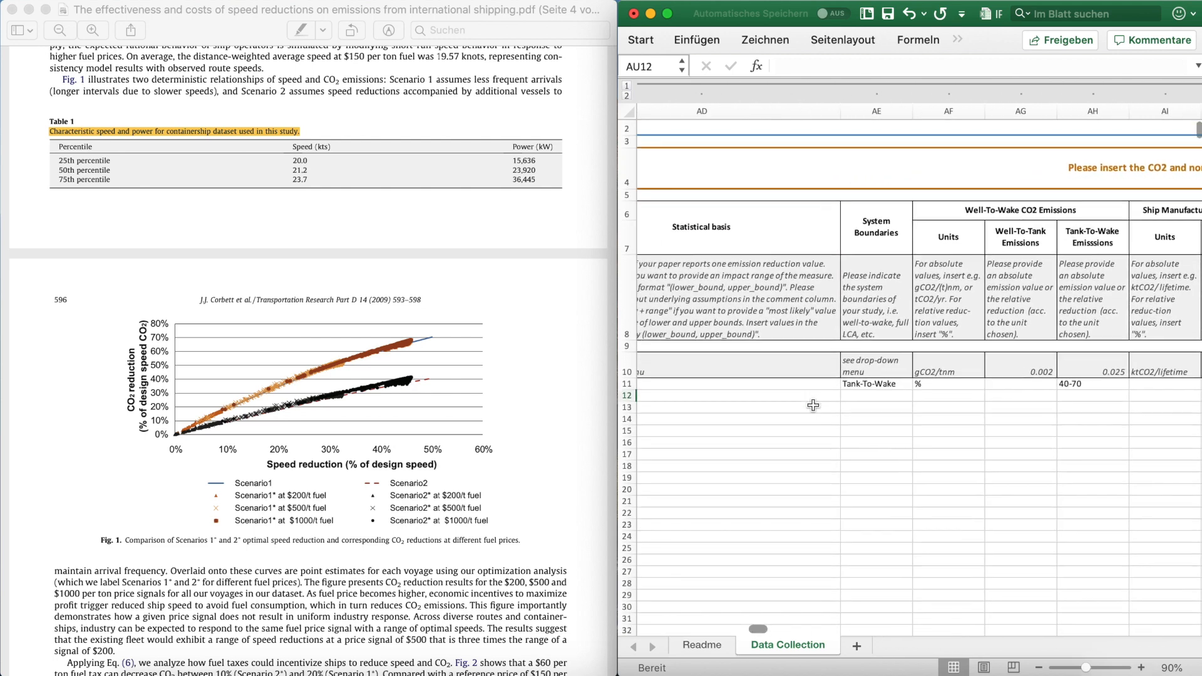
pyautogui.click(787, 384)
pyautogui.click(918, 385)
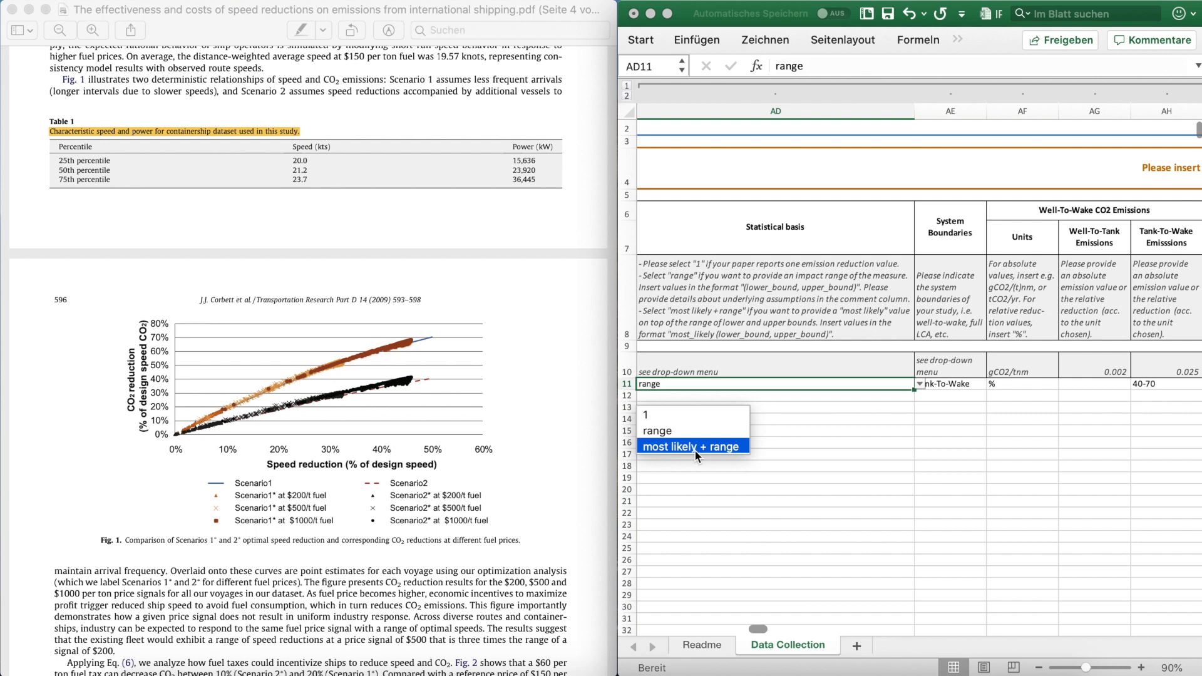
pyautogui.click(907, 456)
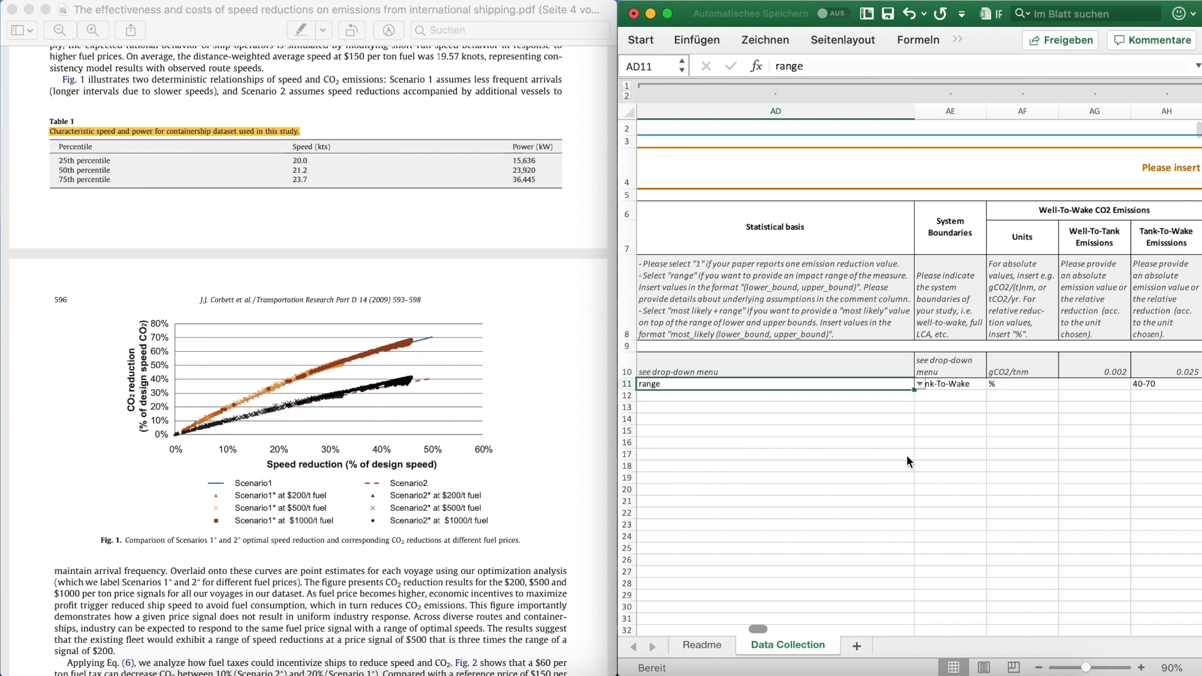
# Step: Examine the non-CO2 species columns of the Emissions section and the Desirable Data Fields with detailed non-CO2 emissions
pyautogui.scroll(1, 911, 487)
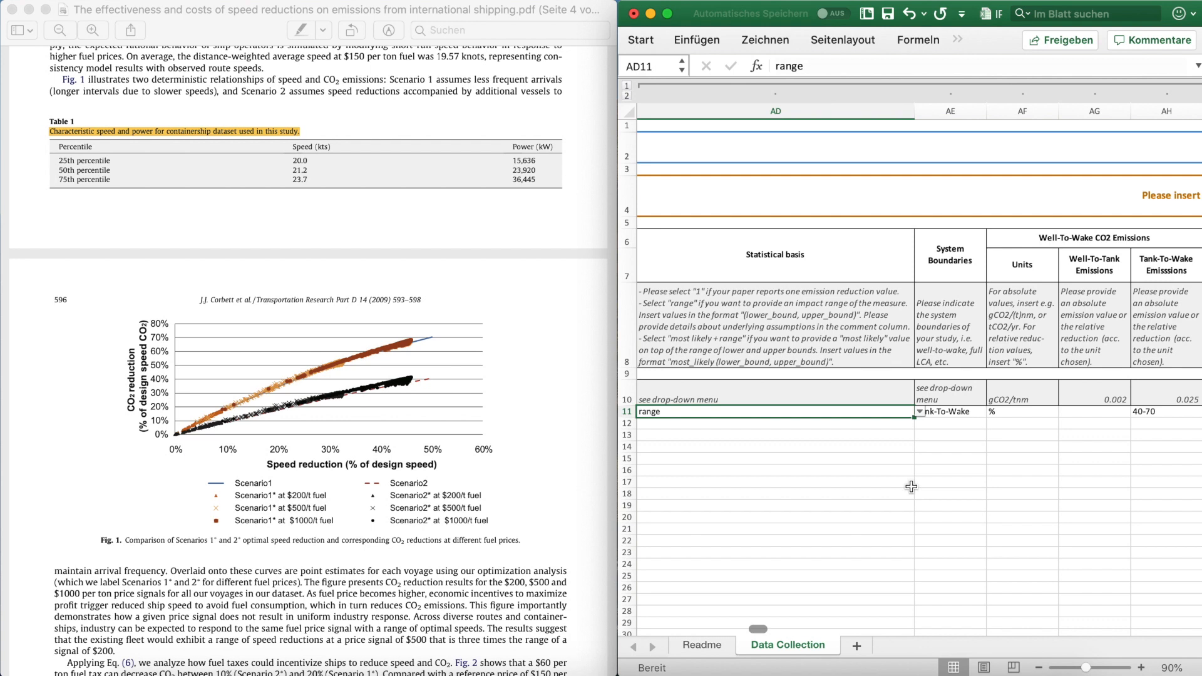
pyautogui.hscroll(8, 911, 486)
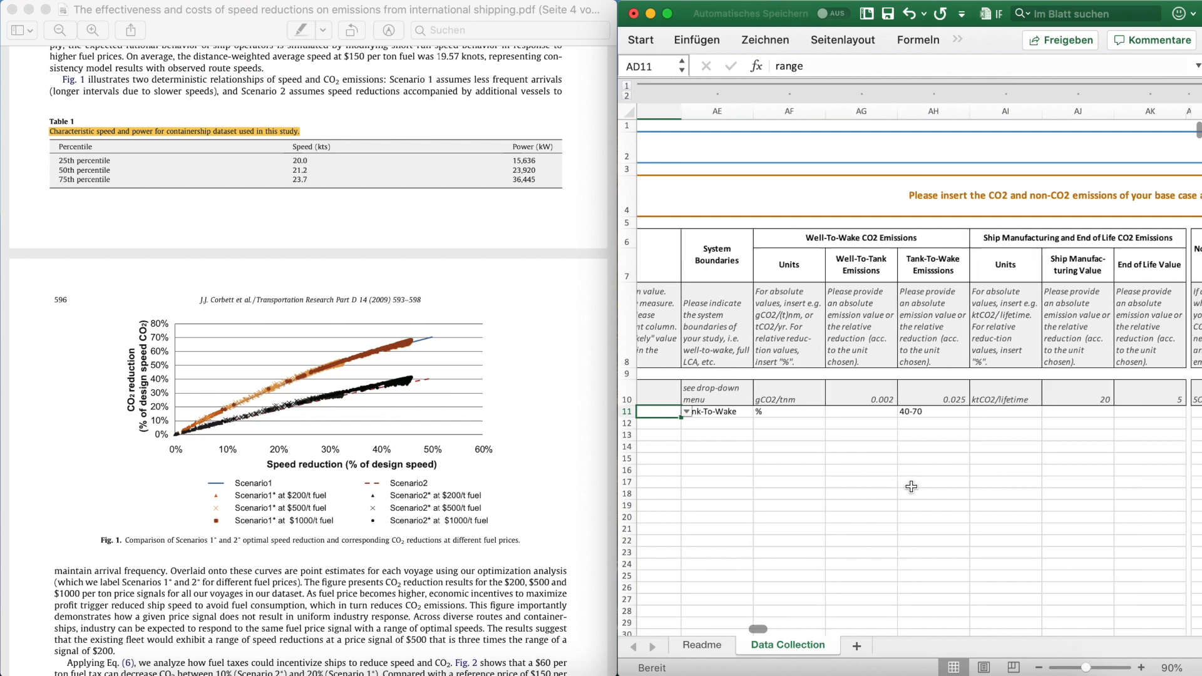
pyautogui.click(982, 253)
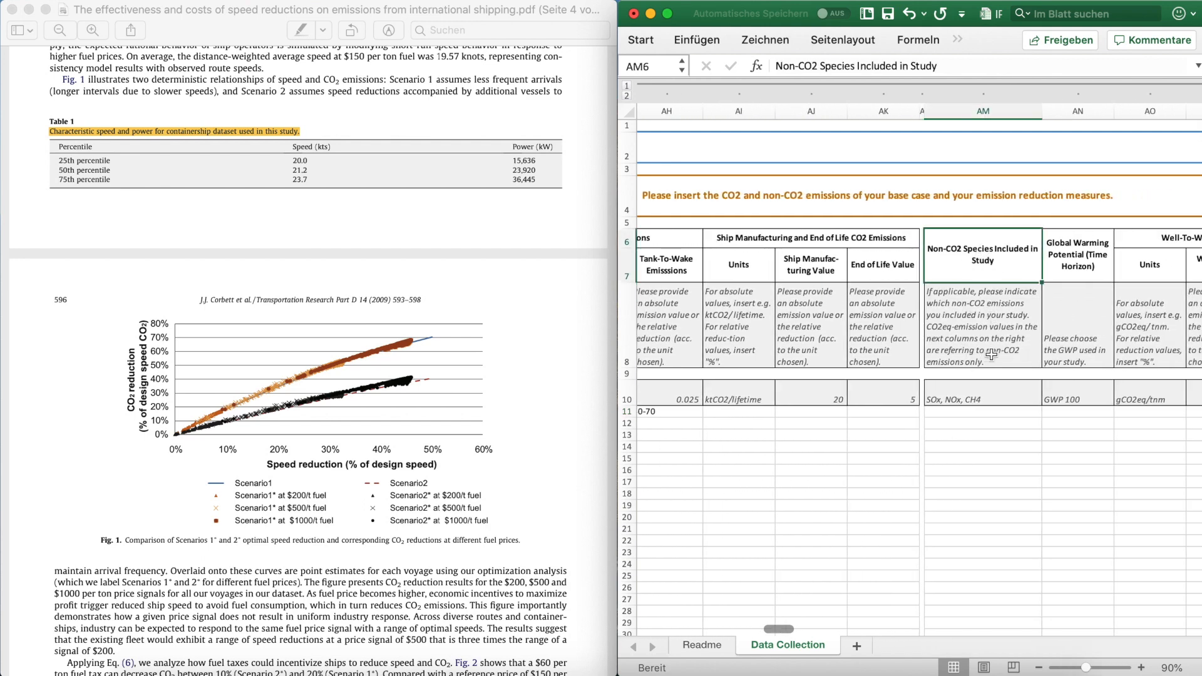
pyautogui.hscroll(2, 989, 286)
pyautogui.hscroll(12, 989, 286)
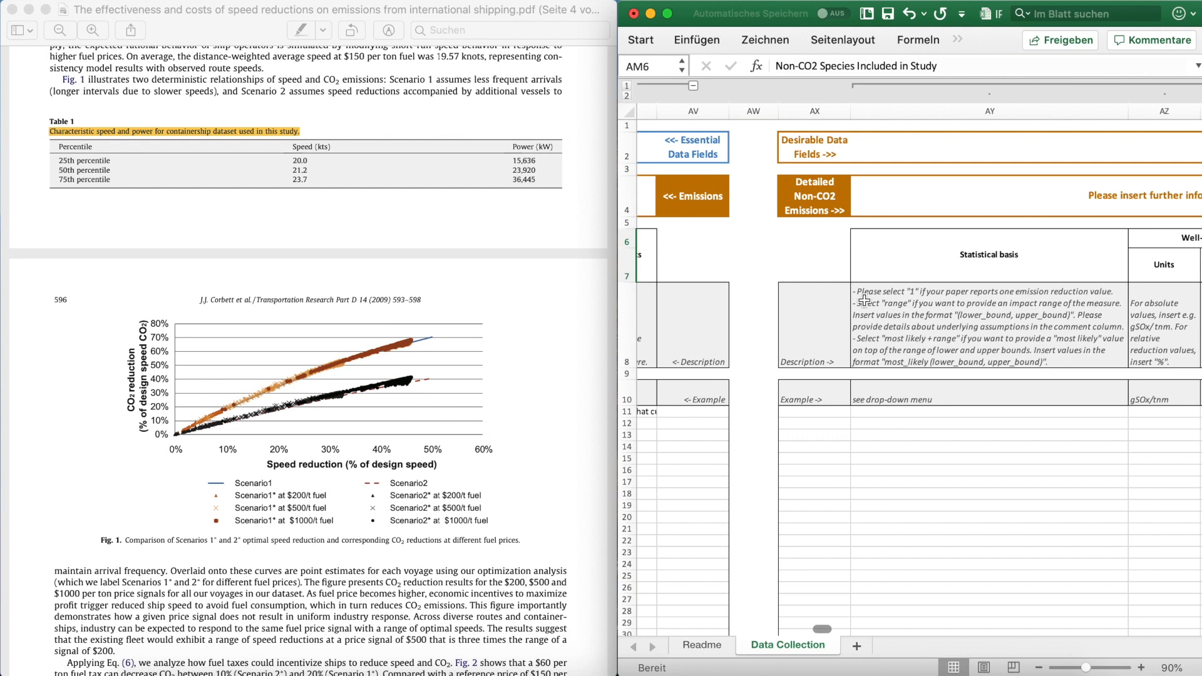
pyautogui.click(824, 153)
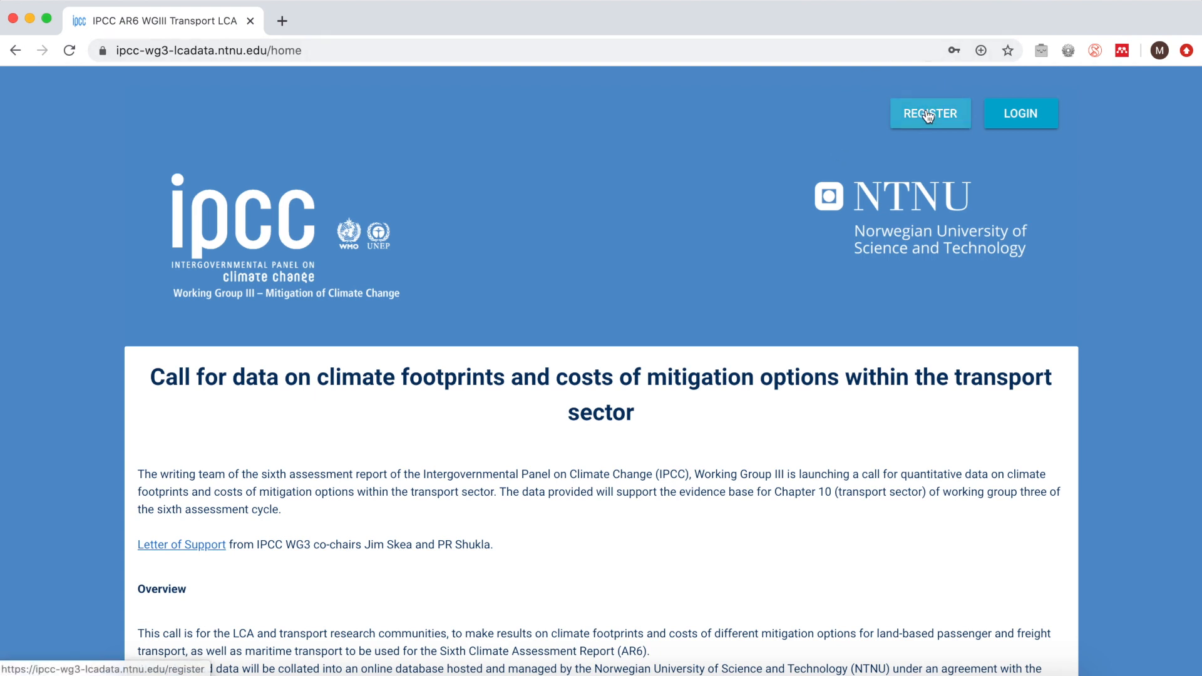
# Step: On the IPCC AR6 WGIII Transport LCA website, log in and upload IPCC_LCA_Maritime_Transport_data_collection_Tutorial.xlsx from the Downloads folder
pyautogui.click(1022, 117)
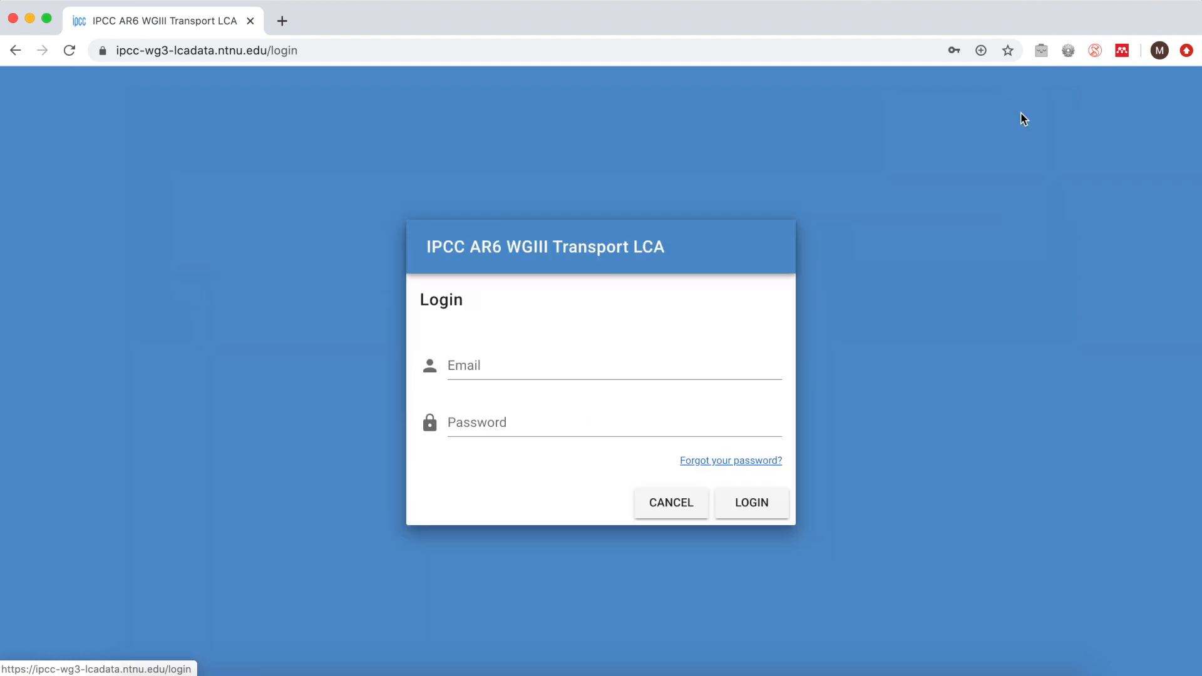
pyautogui.press('Return')
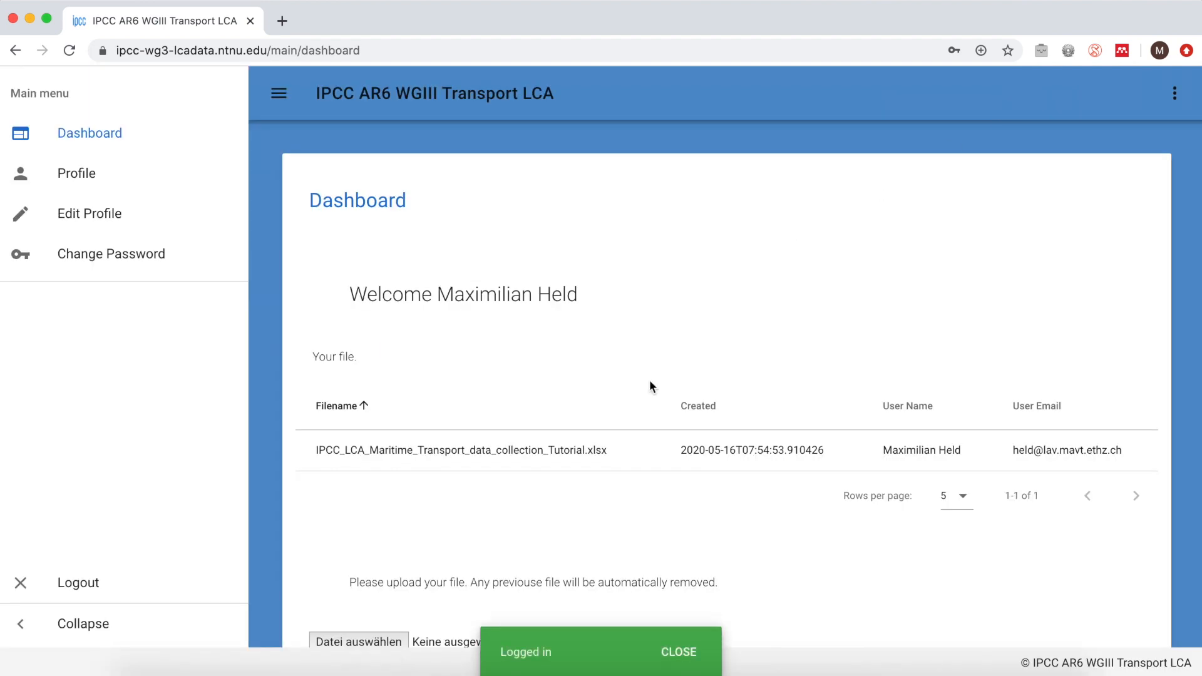
pyautogui.scroll(-3, 373, 492)
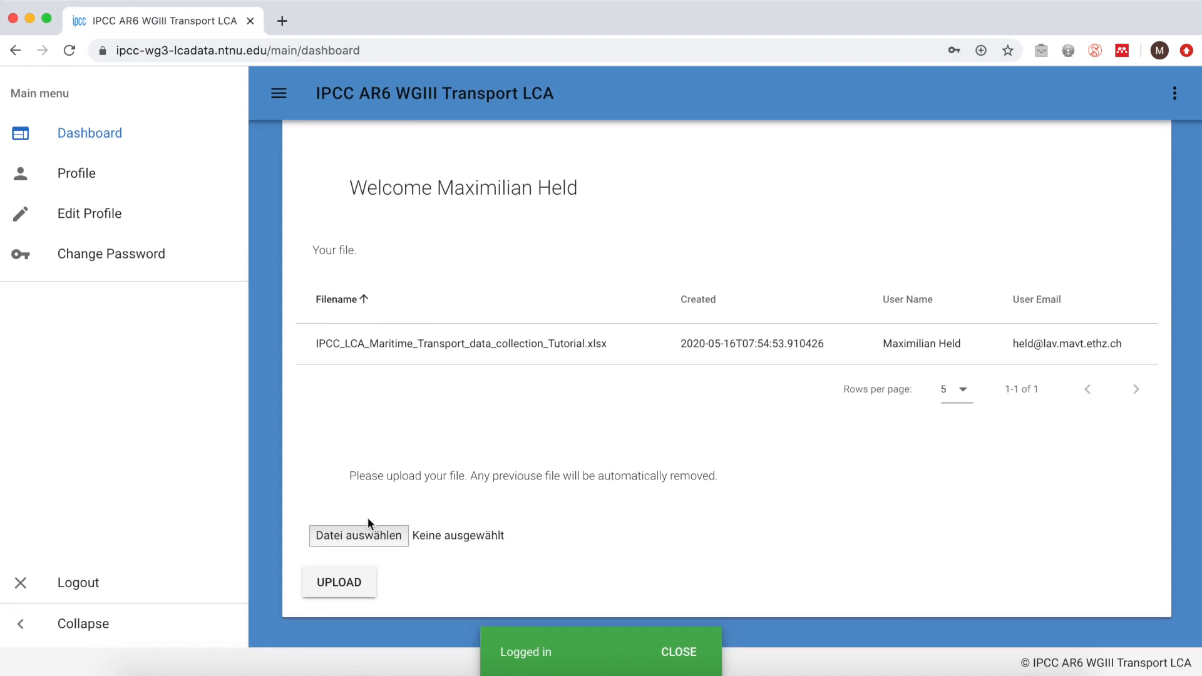
pyautogui.click(360, 533)
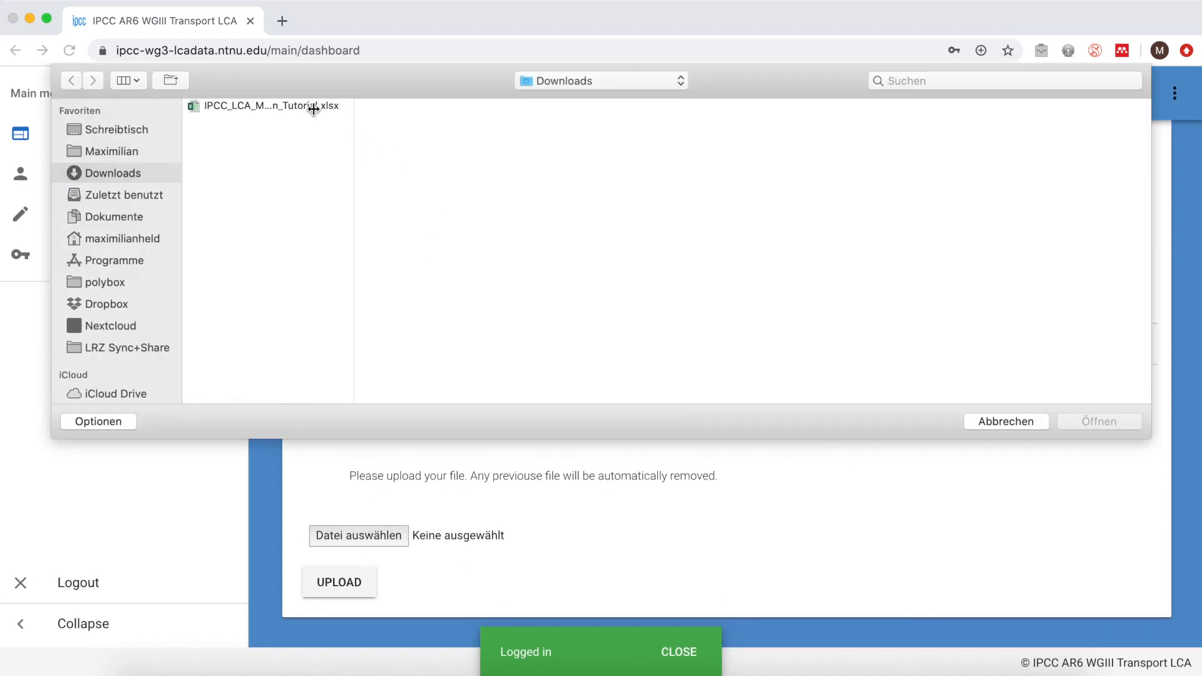
pyautogui.click(307, 106)
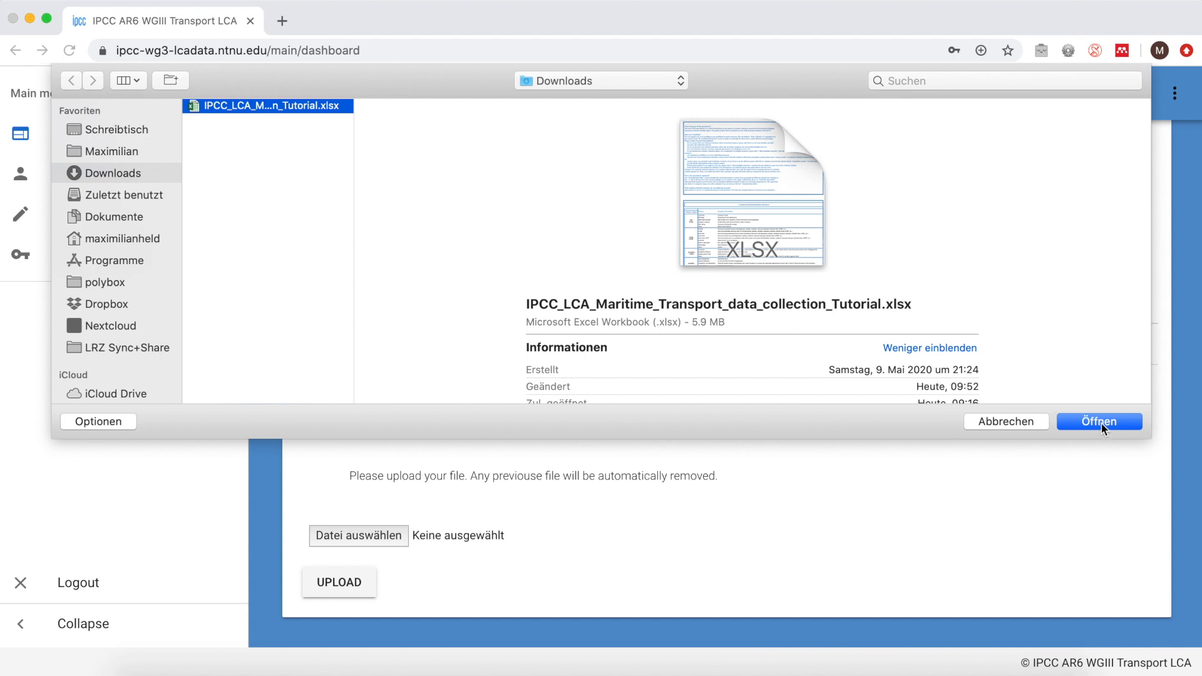
pyautogui.click(1099, 418)
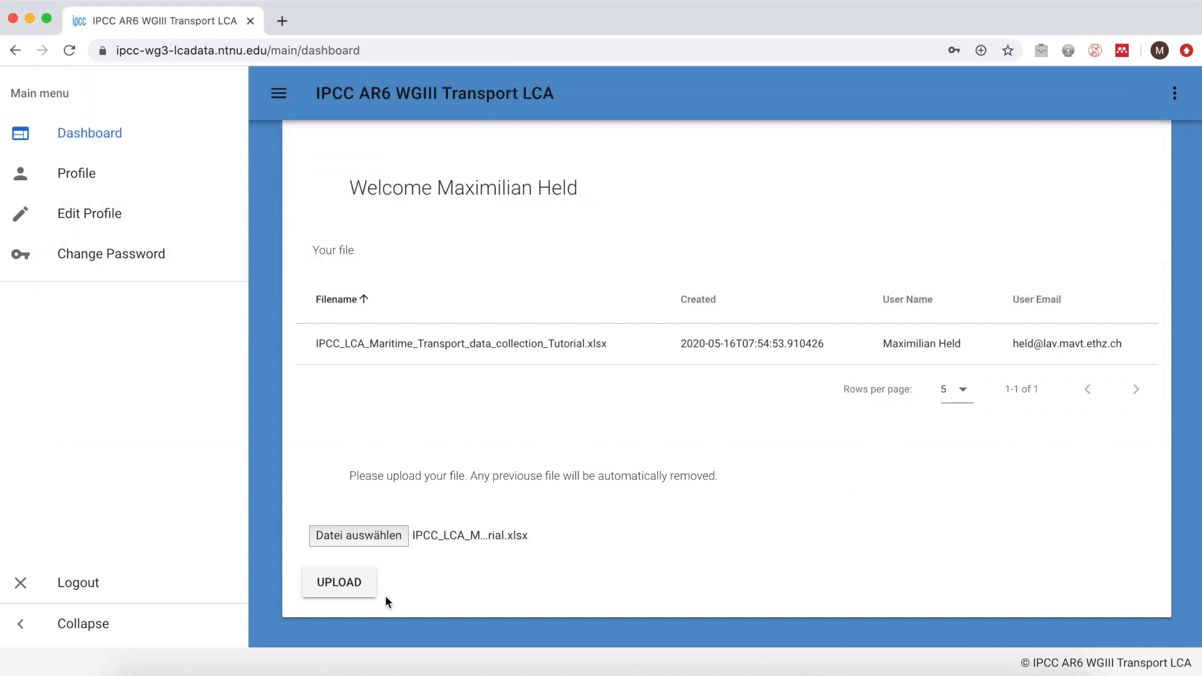
pyautogui.click(344, 585)
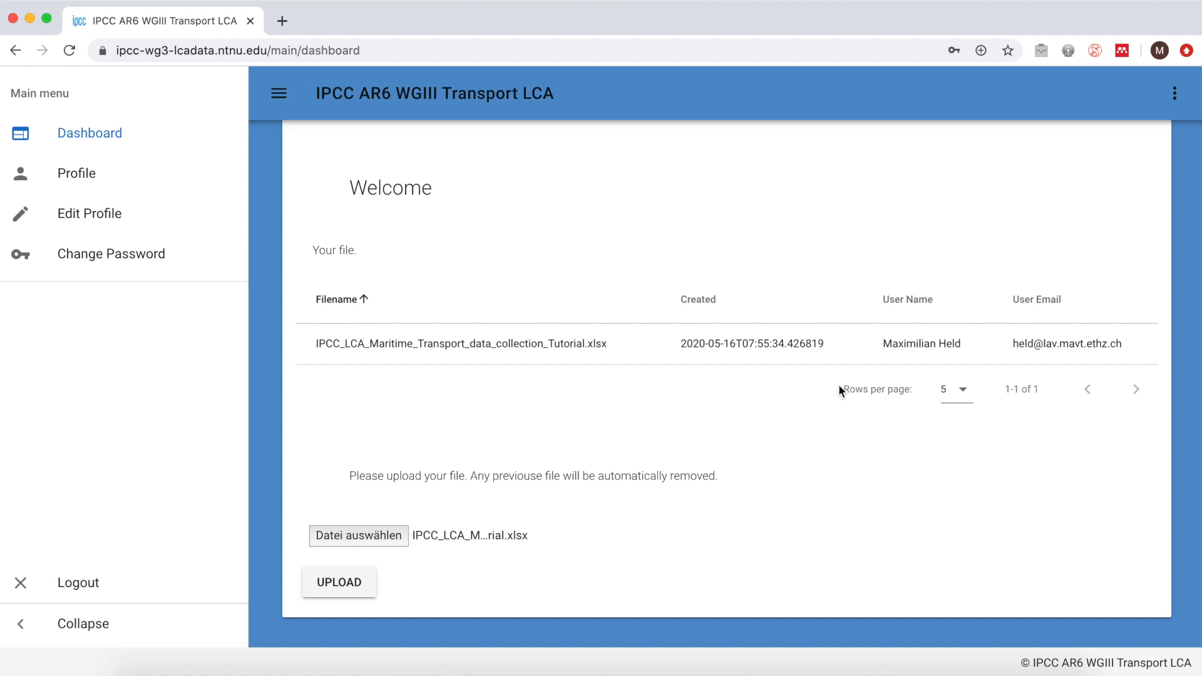
# Step: Log out of the data submission site and view the submission instructions and contact details on the home page
pyautogui.scroll(3, 856, 380)
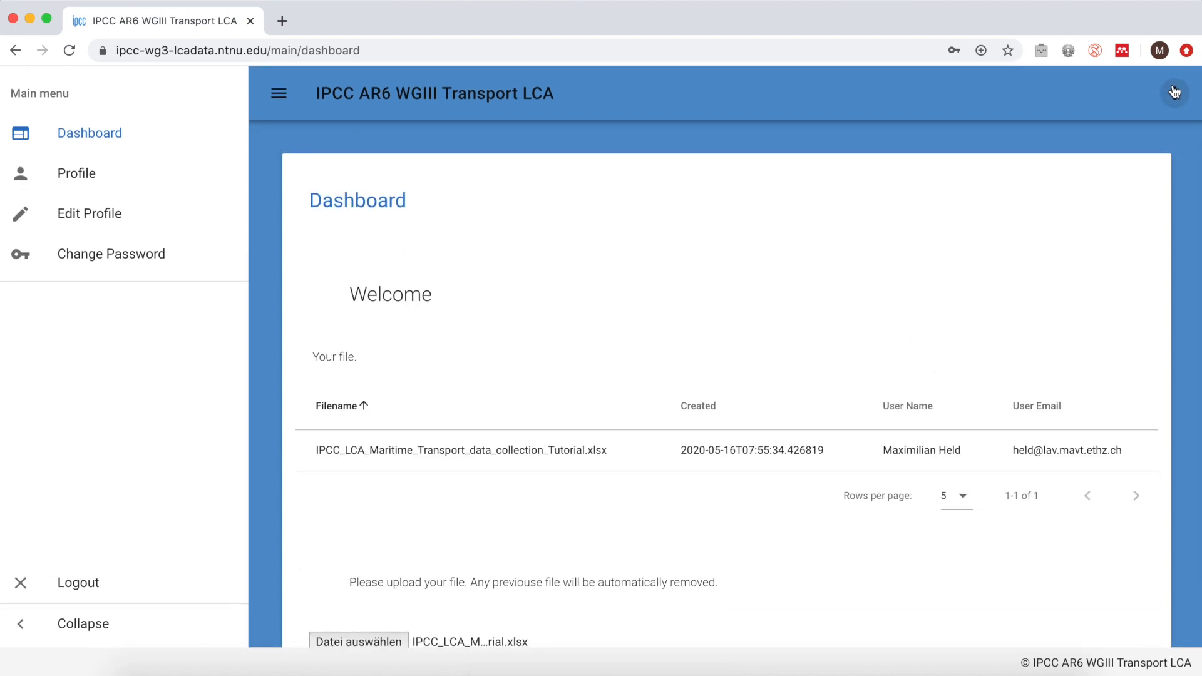
pyautogui.click(1174, 94)
pyautogui.click(1111, 174)
pyautogui.scroll(-15, 598, 385)
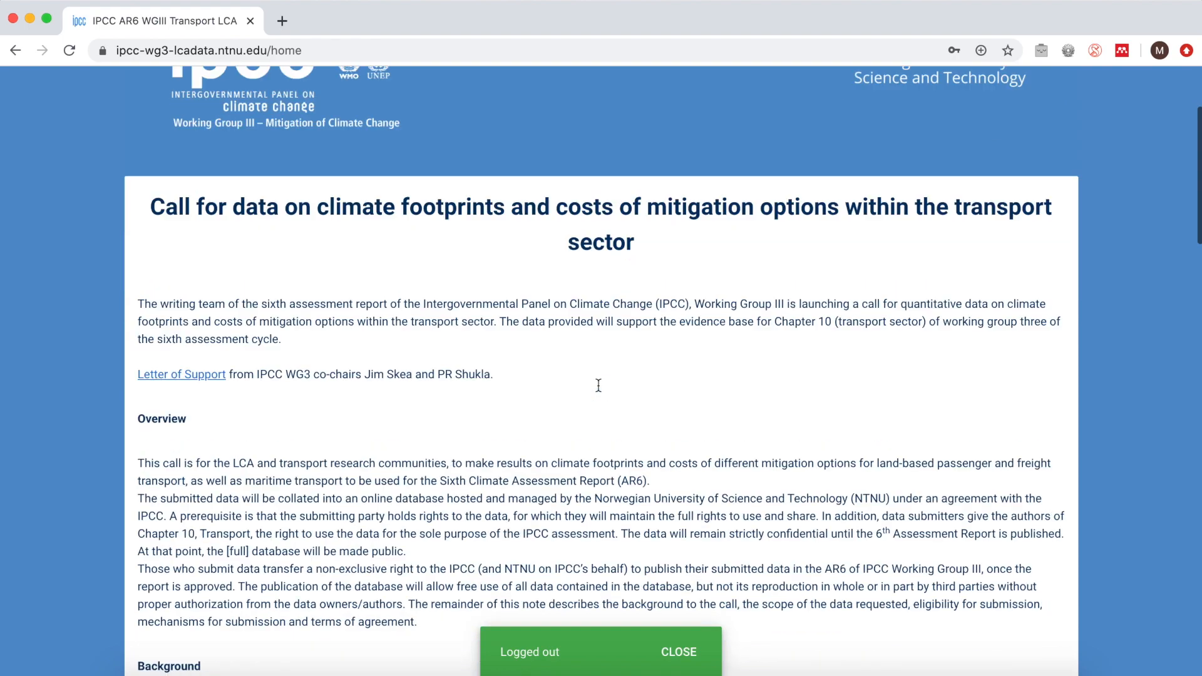
pyautogui.scroll(-10, 599, 385)
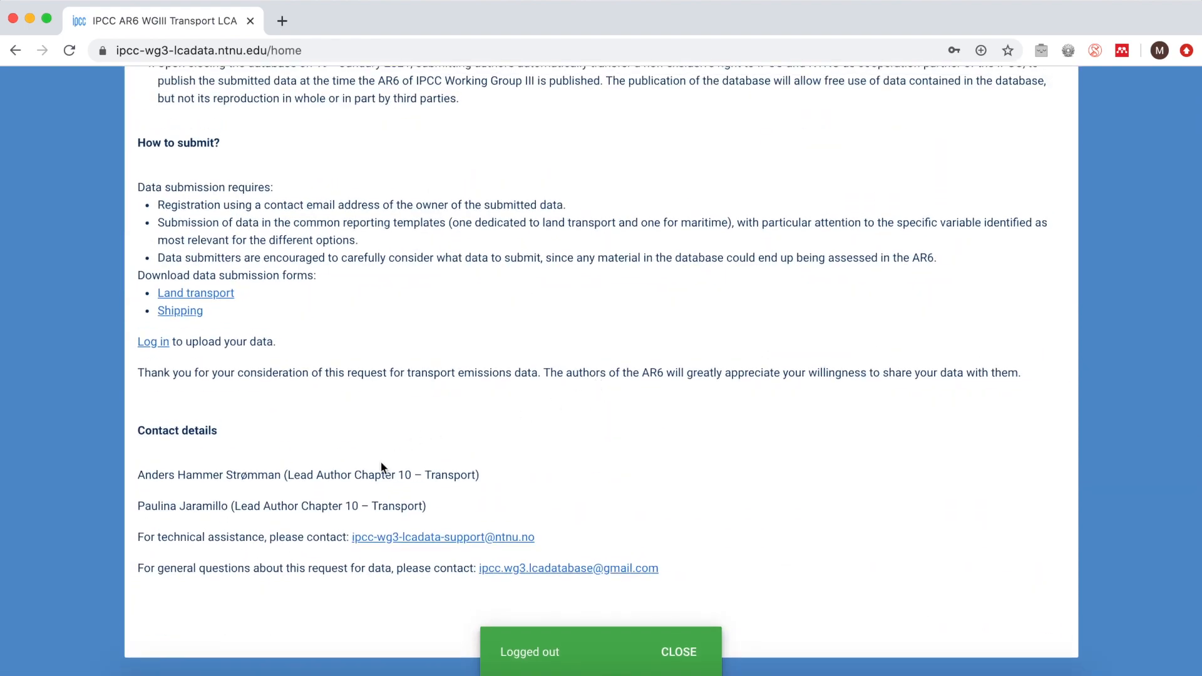